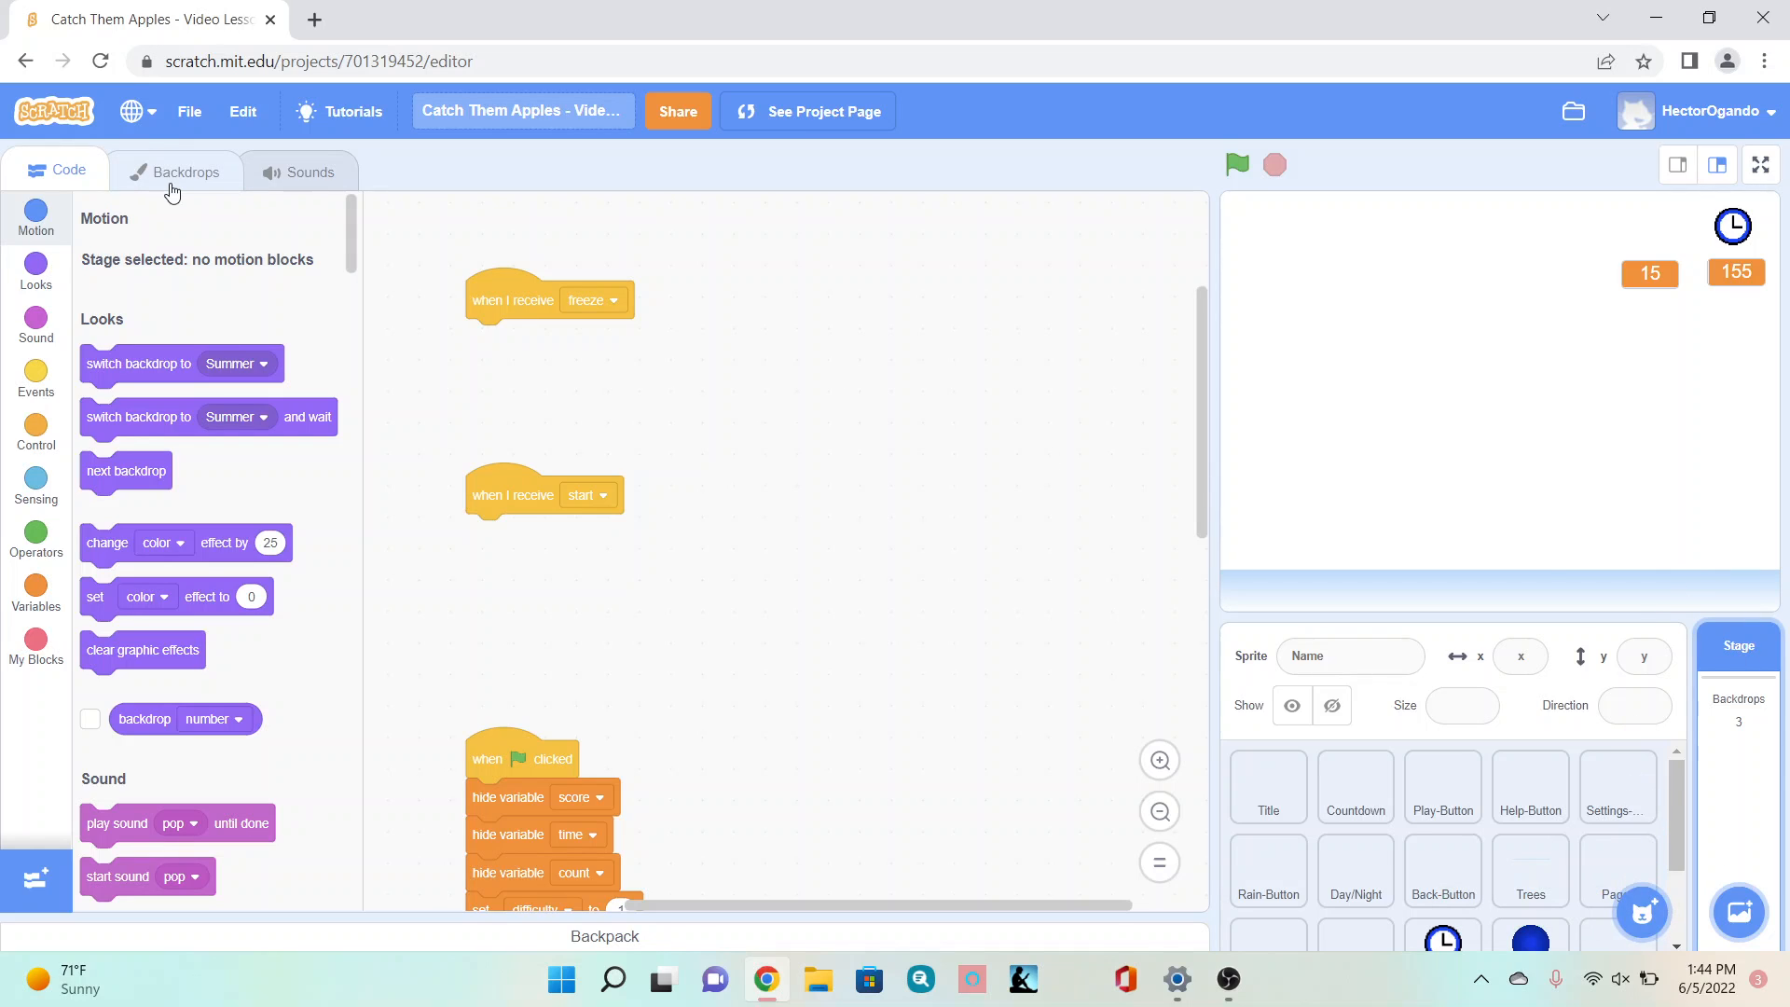
Step: Look through the stage's three backdrops: Orchard (Day), Orchard (Night) and Summer
left_click(171, 182)
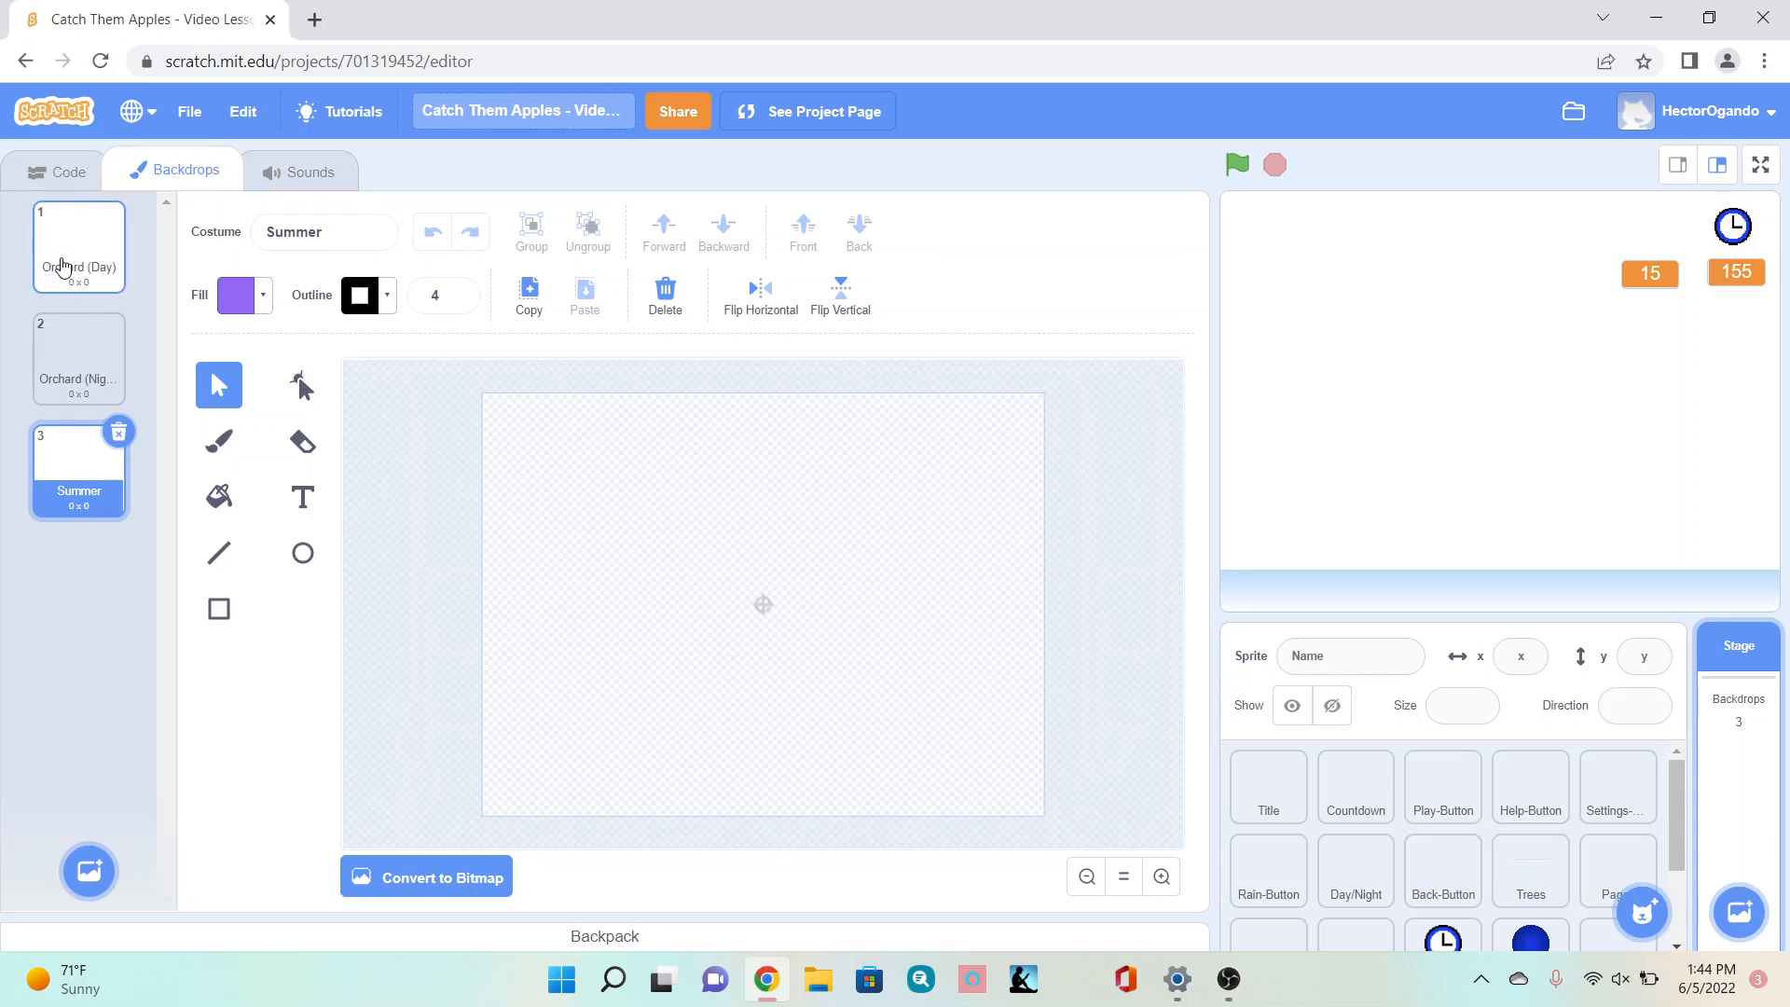
left_click(71, 286)
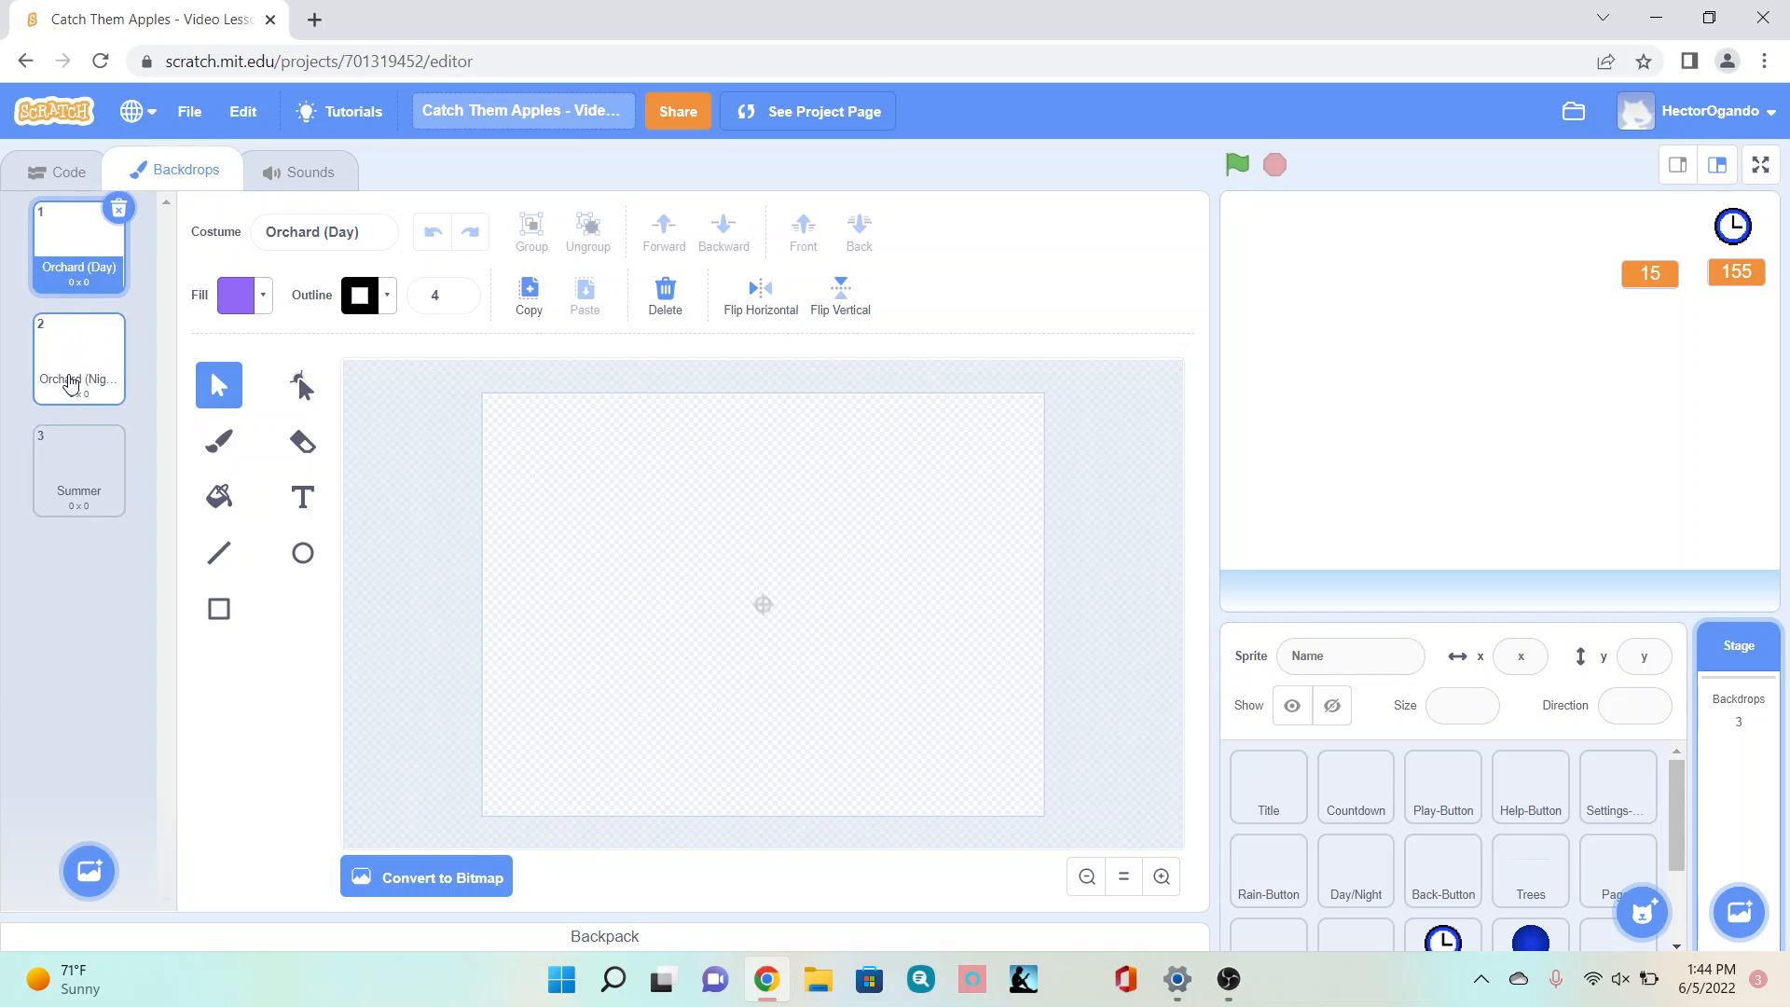
left_click(71, 378)
left_click(69, 468)
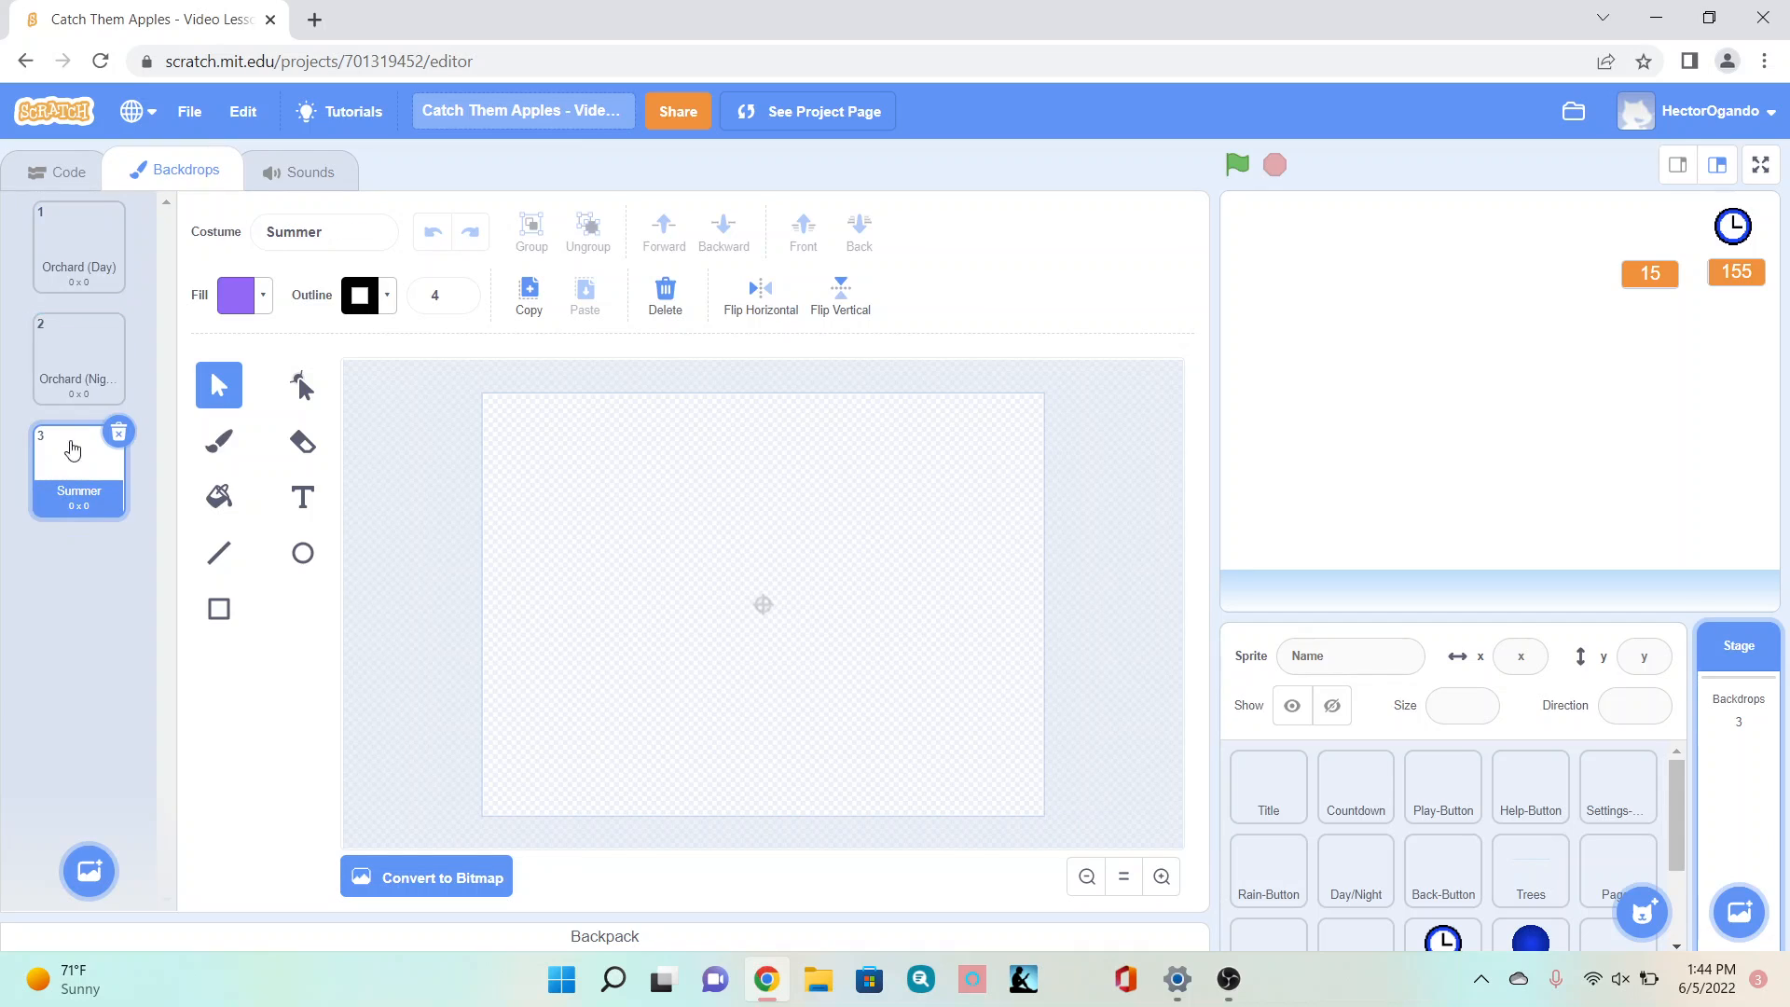
left_click(65, 270)
left_click(75, 373)
left_click(78, 457)
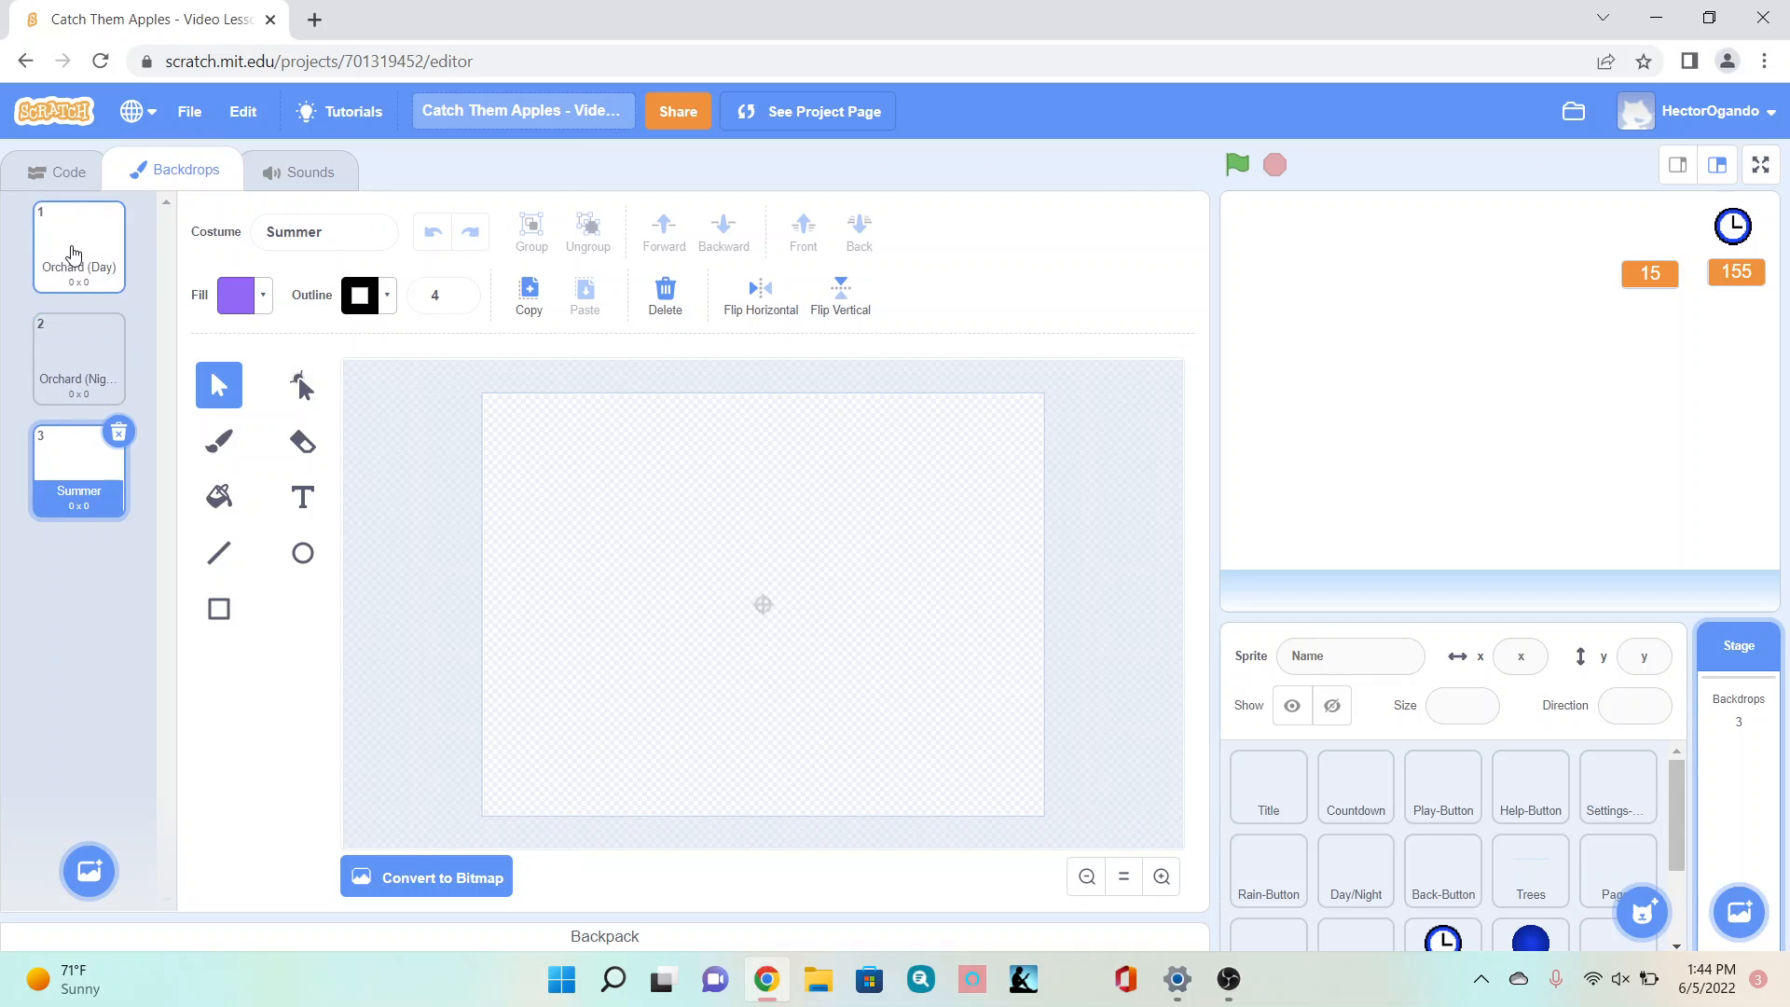
left_click(75, 275)
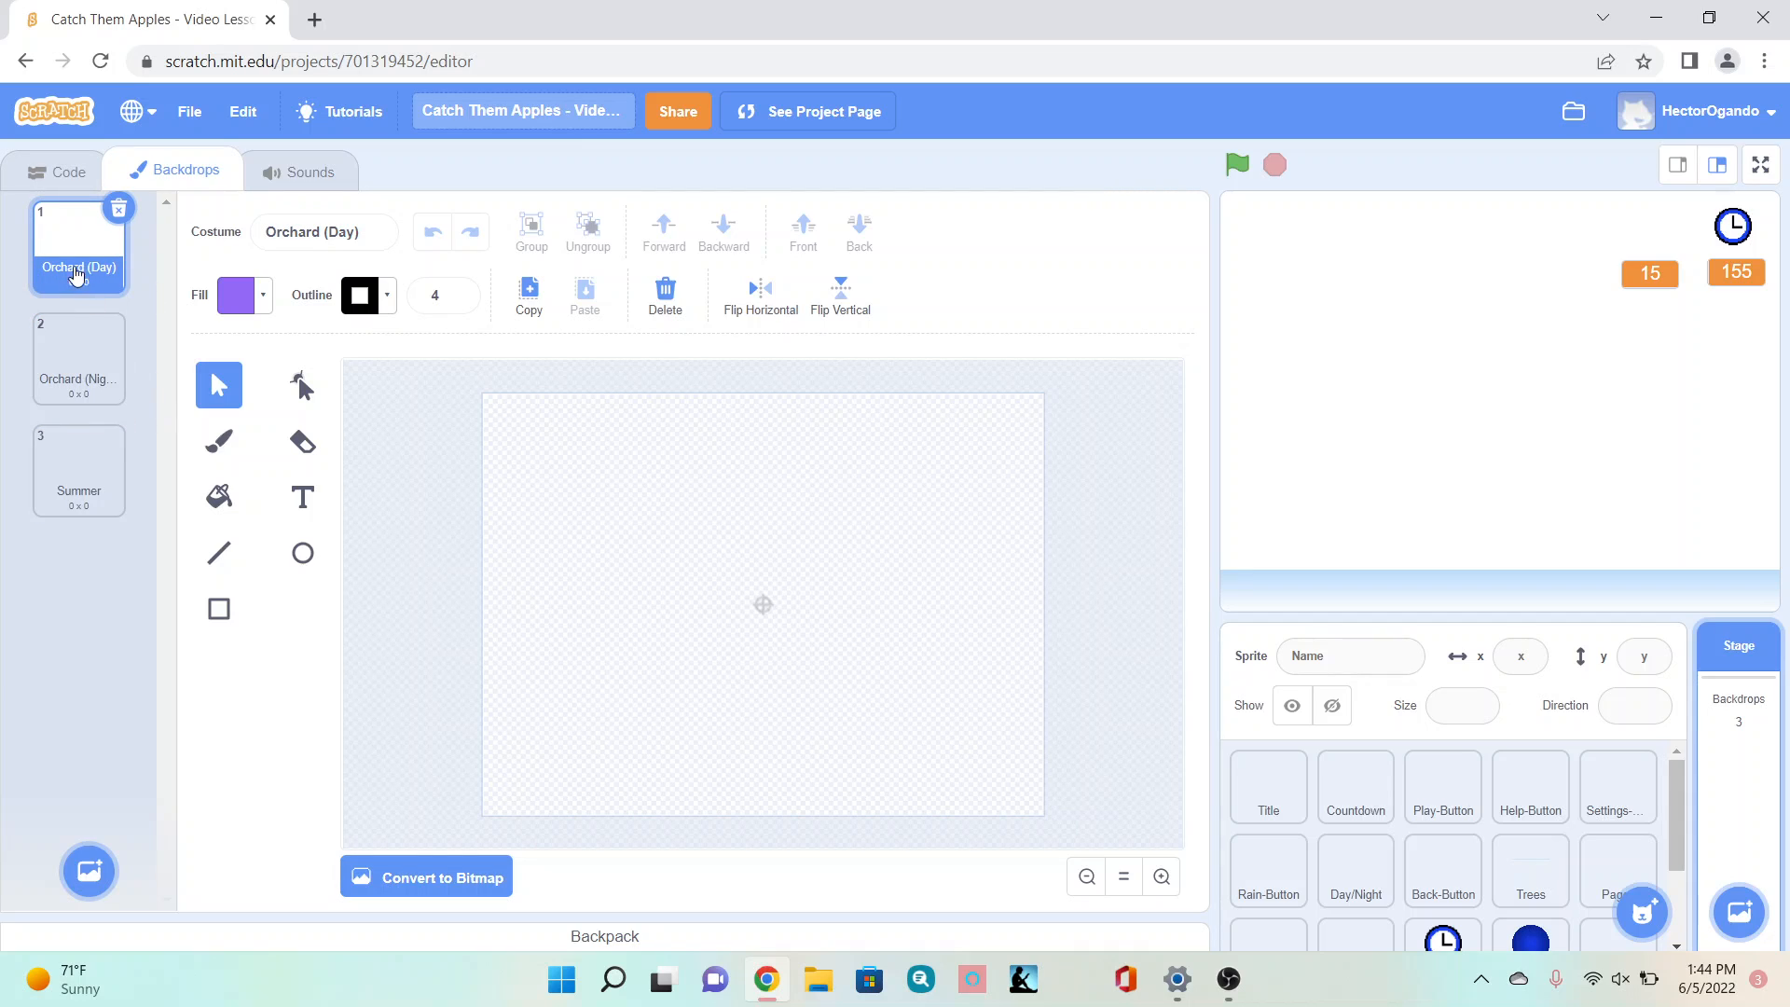
left_click(88, 368)
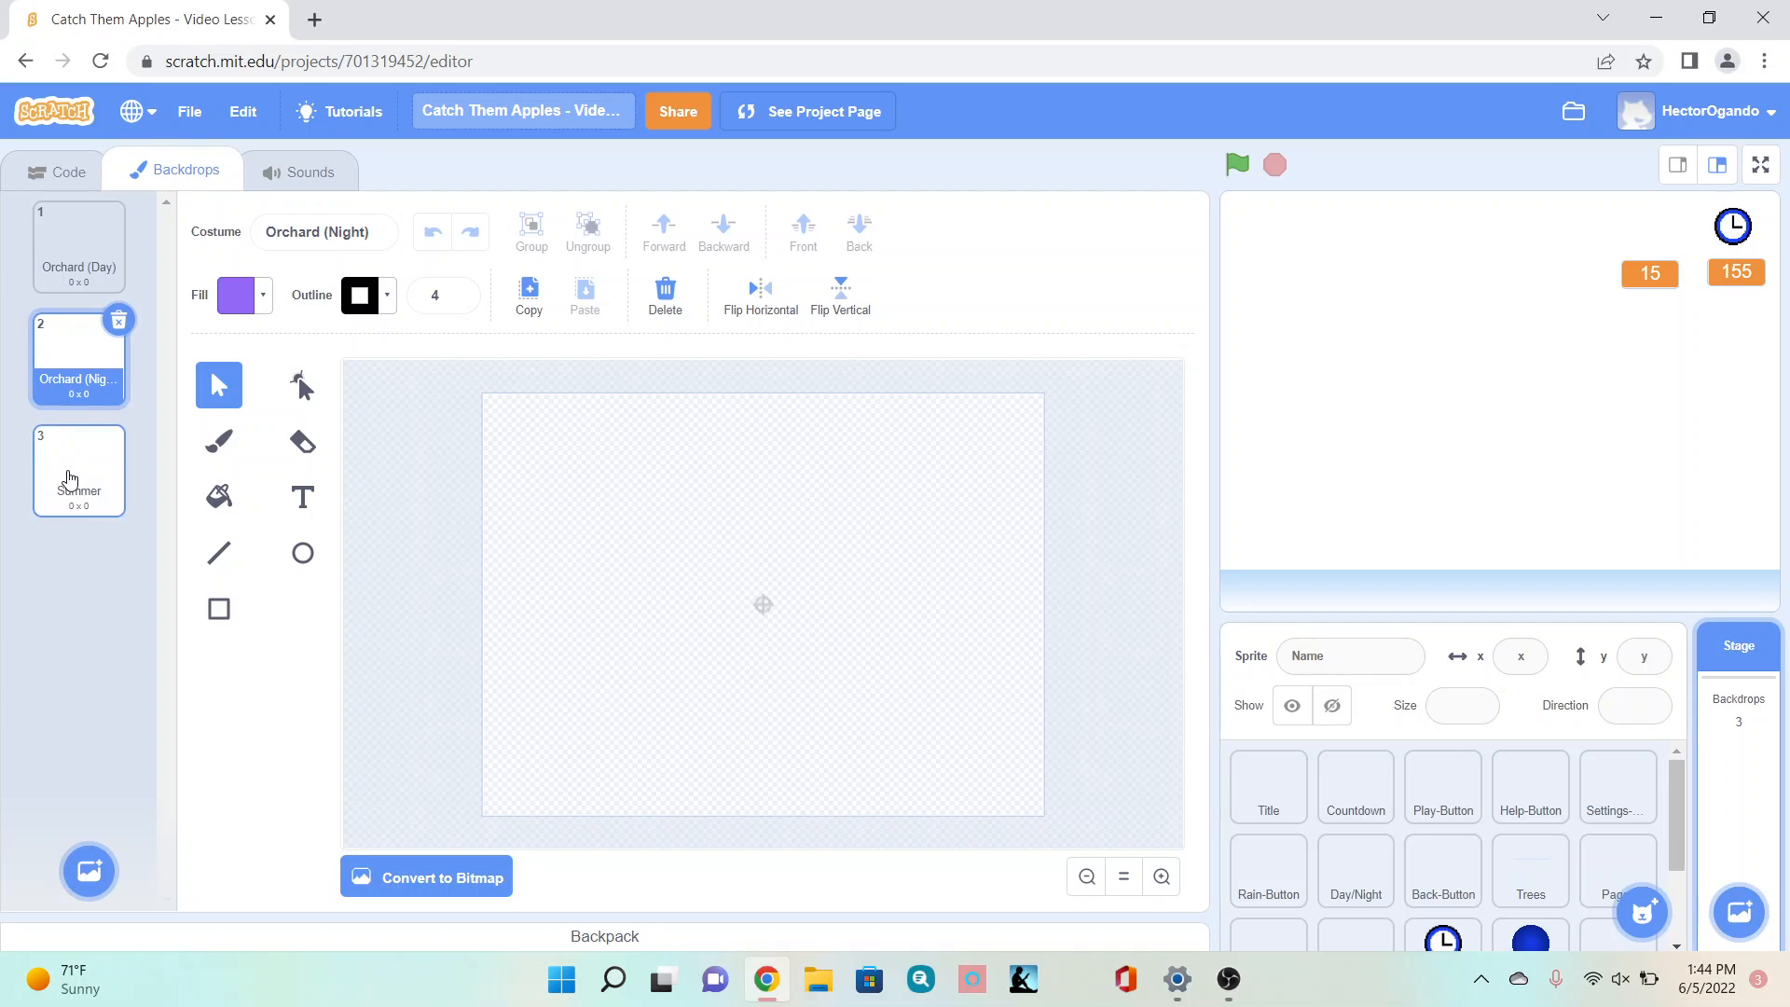
left_click(70, 479)
Step: Cover the Orchard (Day) canvas with a light blue sky rectangle without outline, using fill color 52
left_click(70, 268)
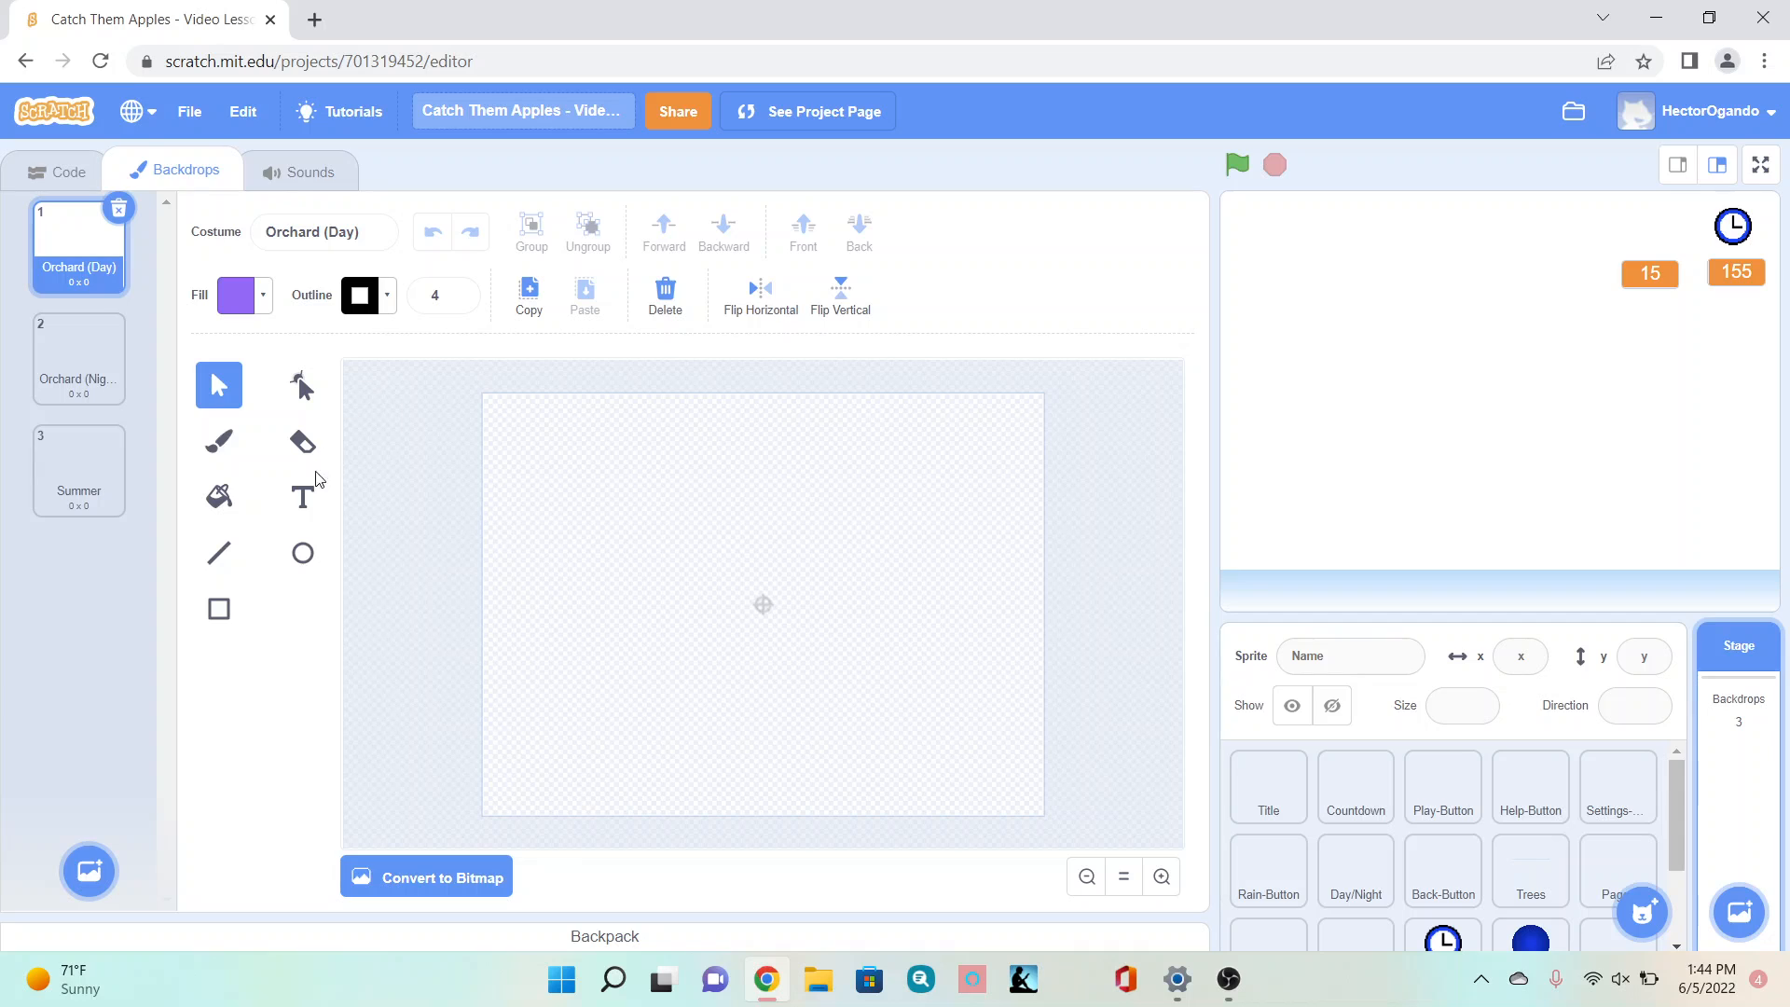
left_click(219, 609)
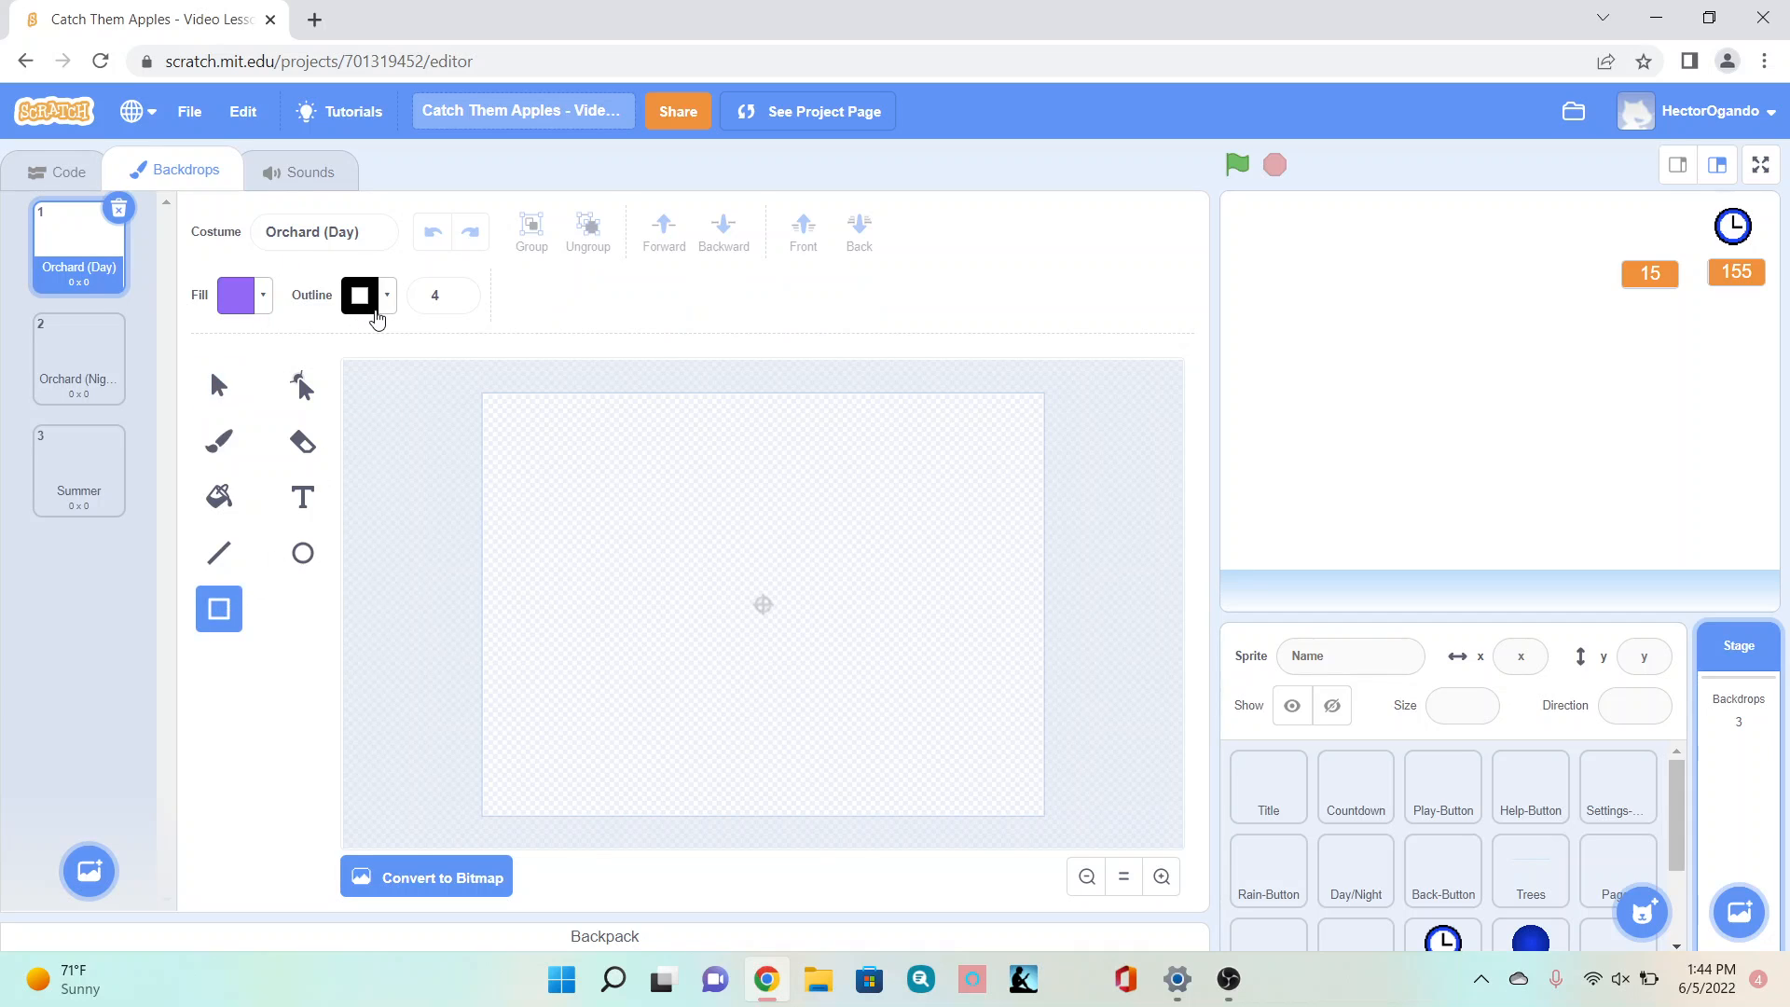
left_click(373, 303)
left_click(283, 598)
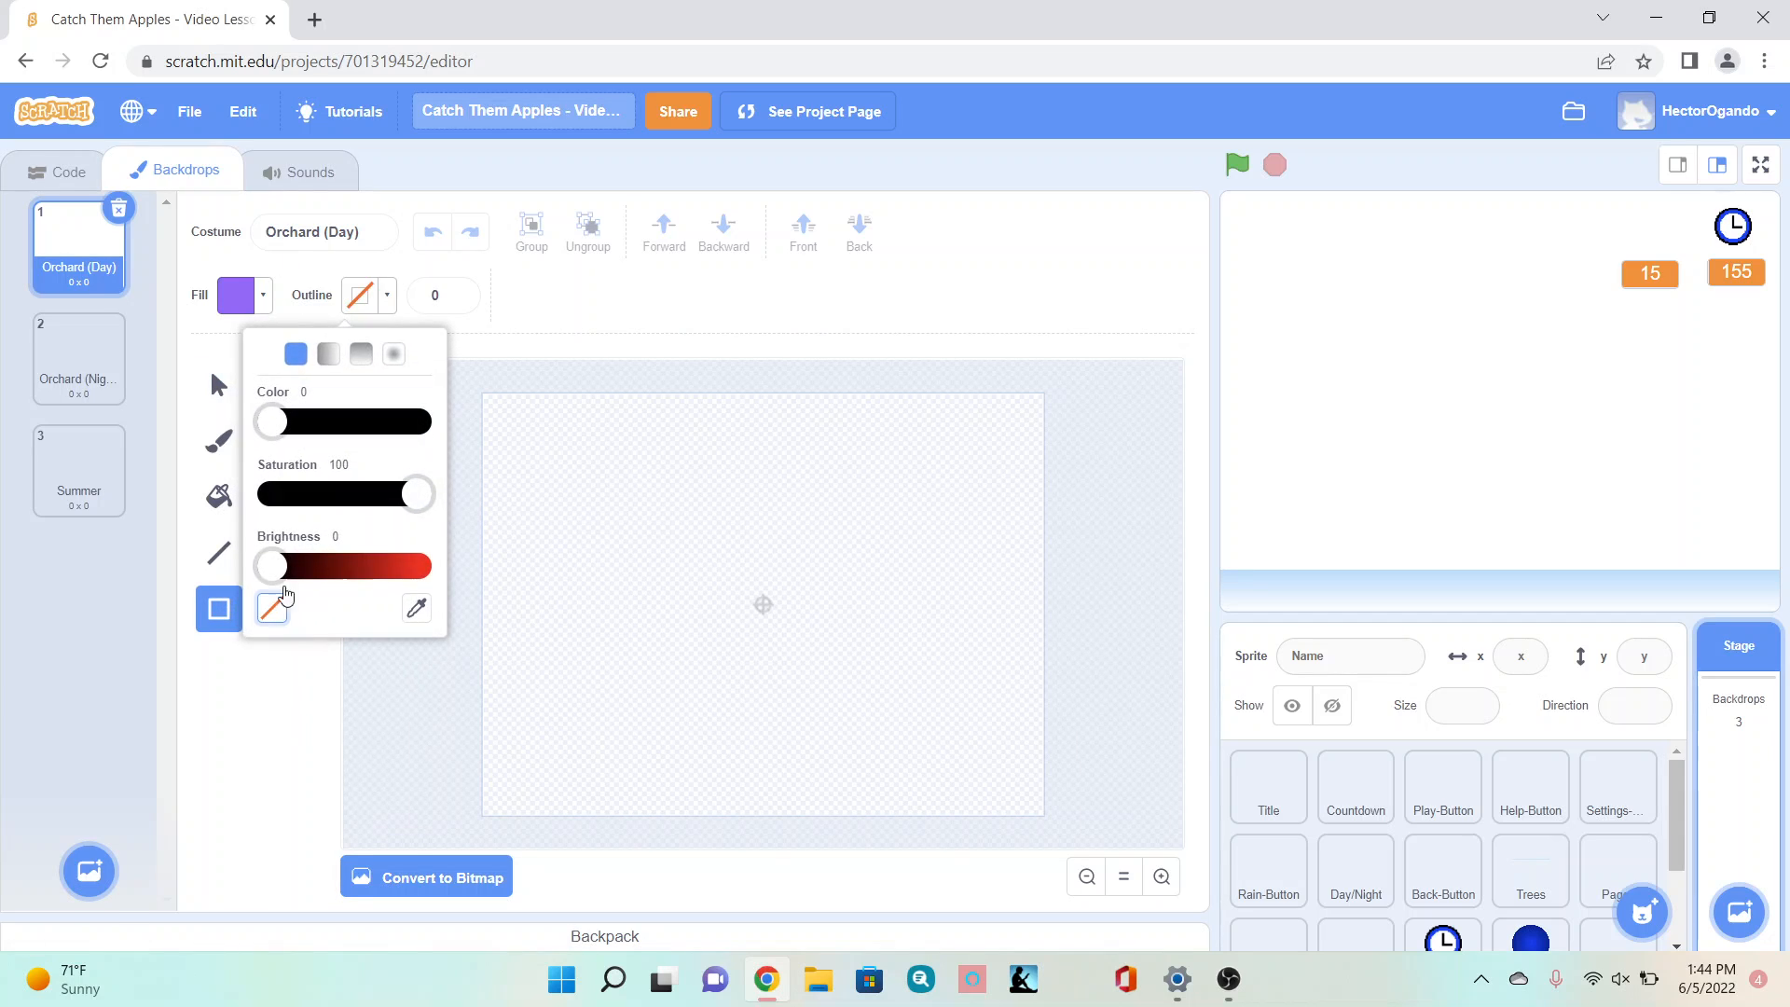
left_click(241, 296)
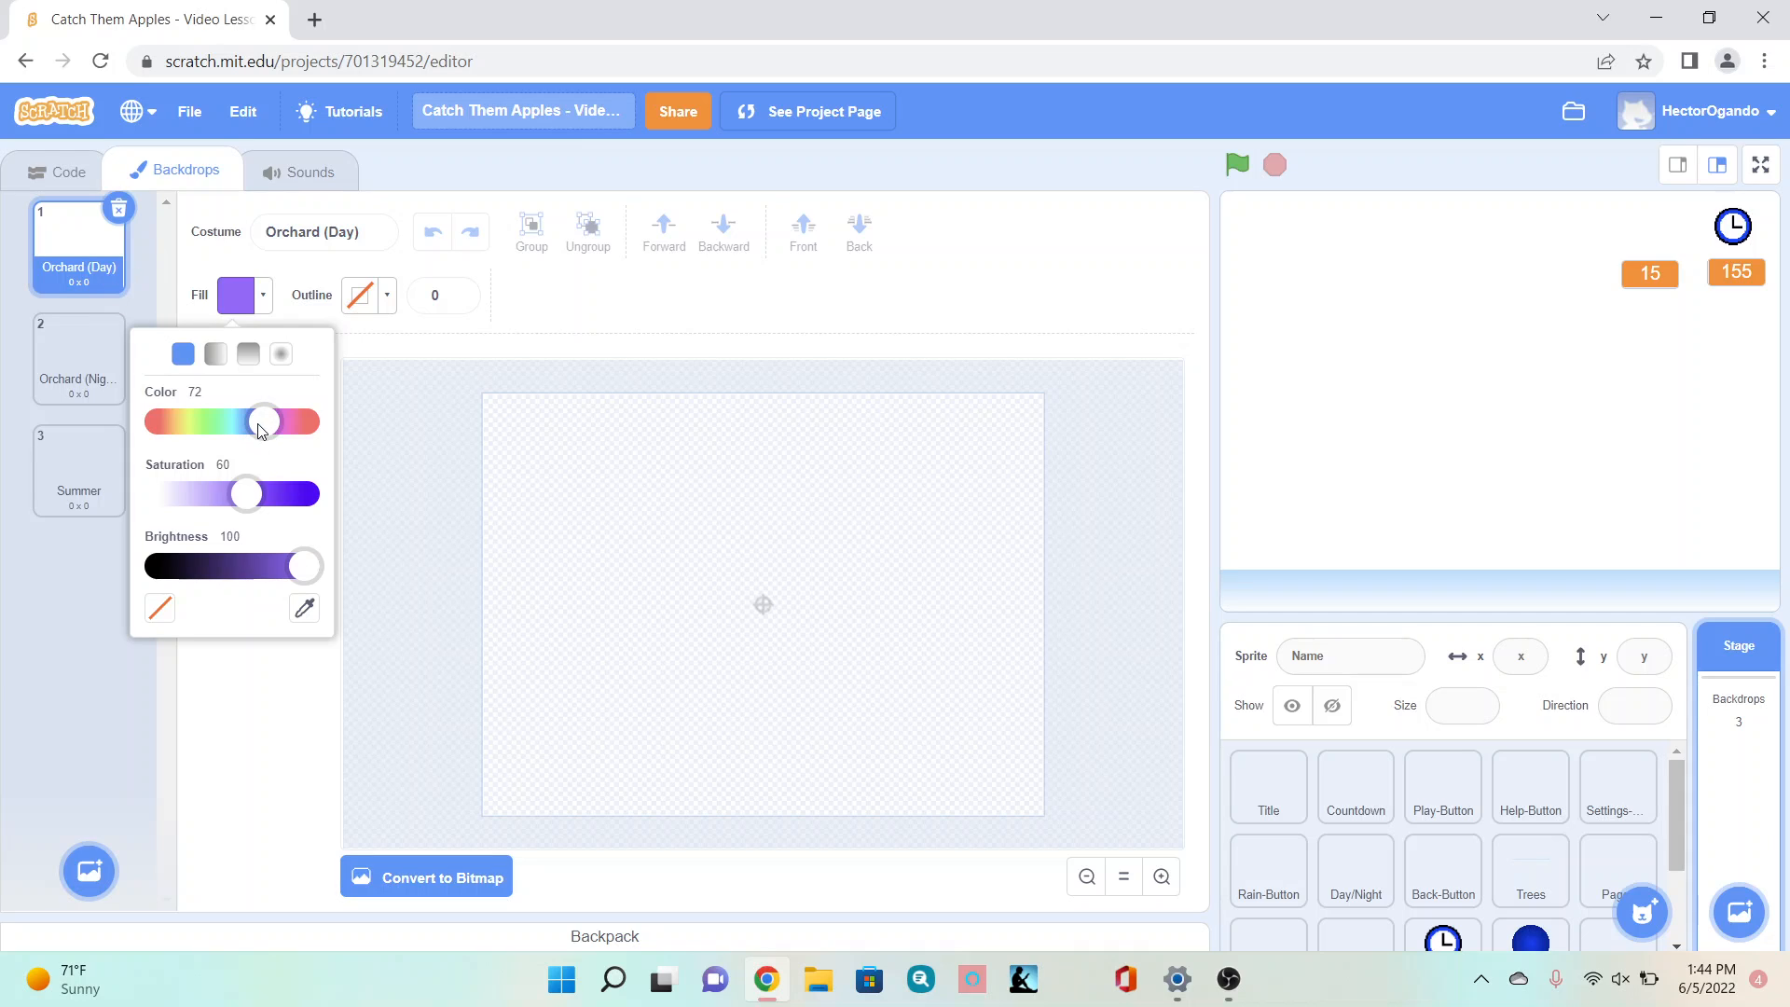
left_click_drag(261, 427, 234, 421)
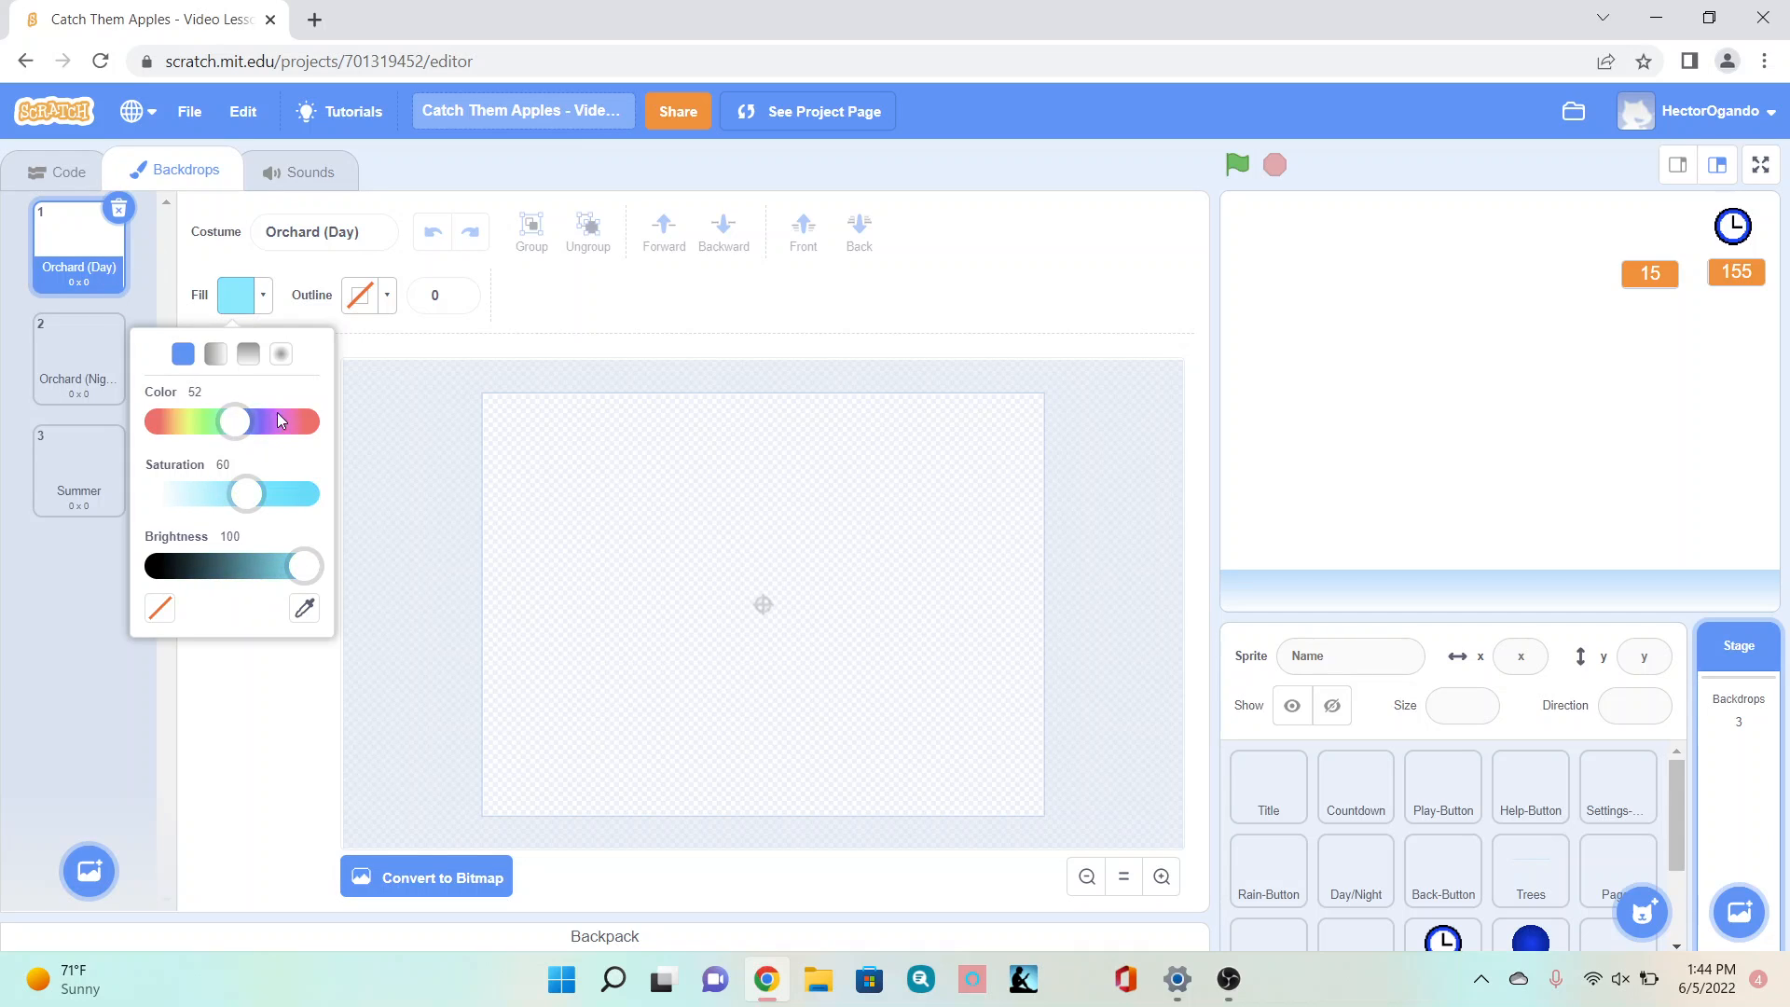
left_click(493, 398)
left_click_drag(458, 378, 1067, 834)
left_click(407, 452)
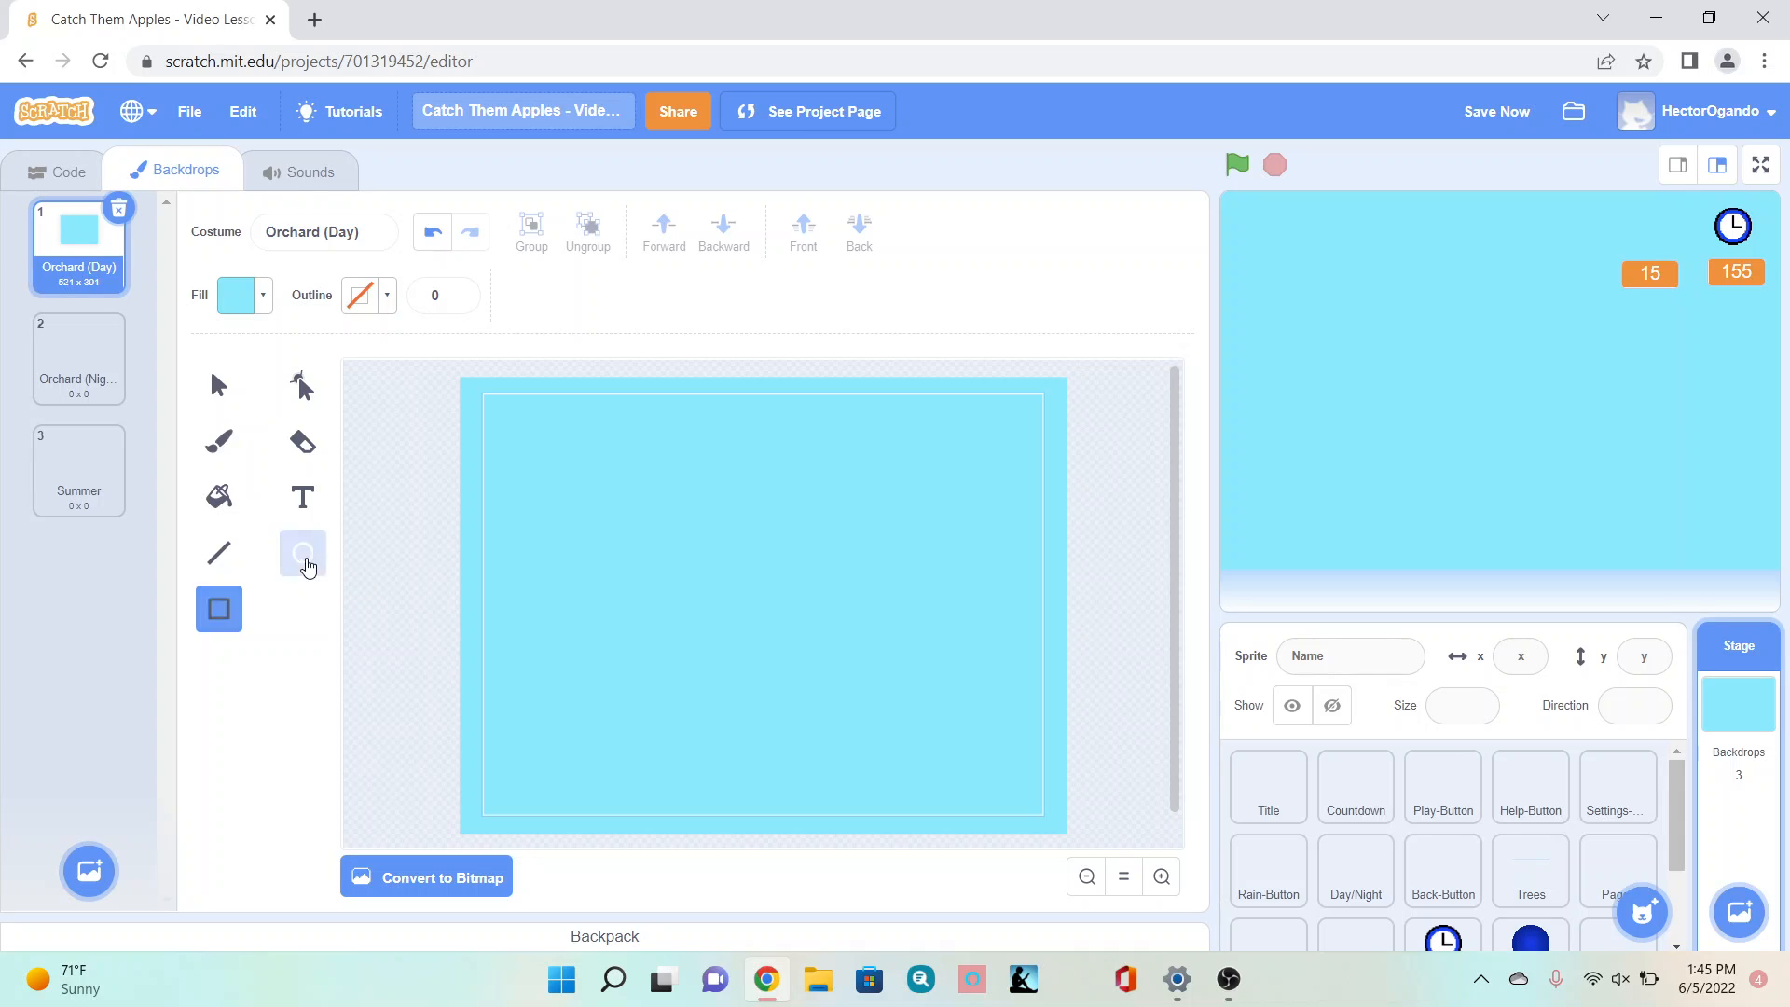
Step: Draw four narrow brown tree trunks of varying height along the canvas's lower edge, using fill color 11 and brightness 51
left_click(306, 561)
left_click(220, 609)
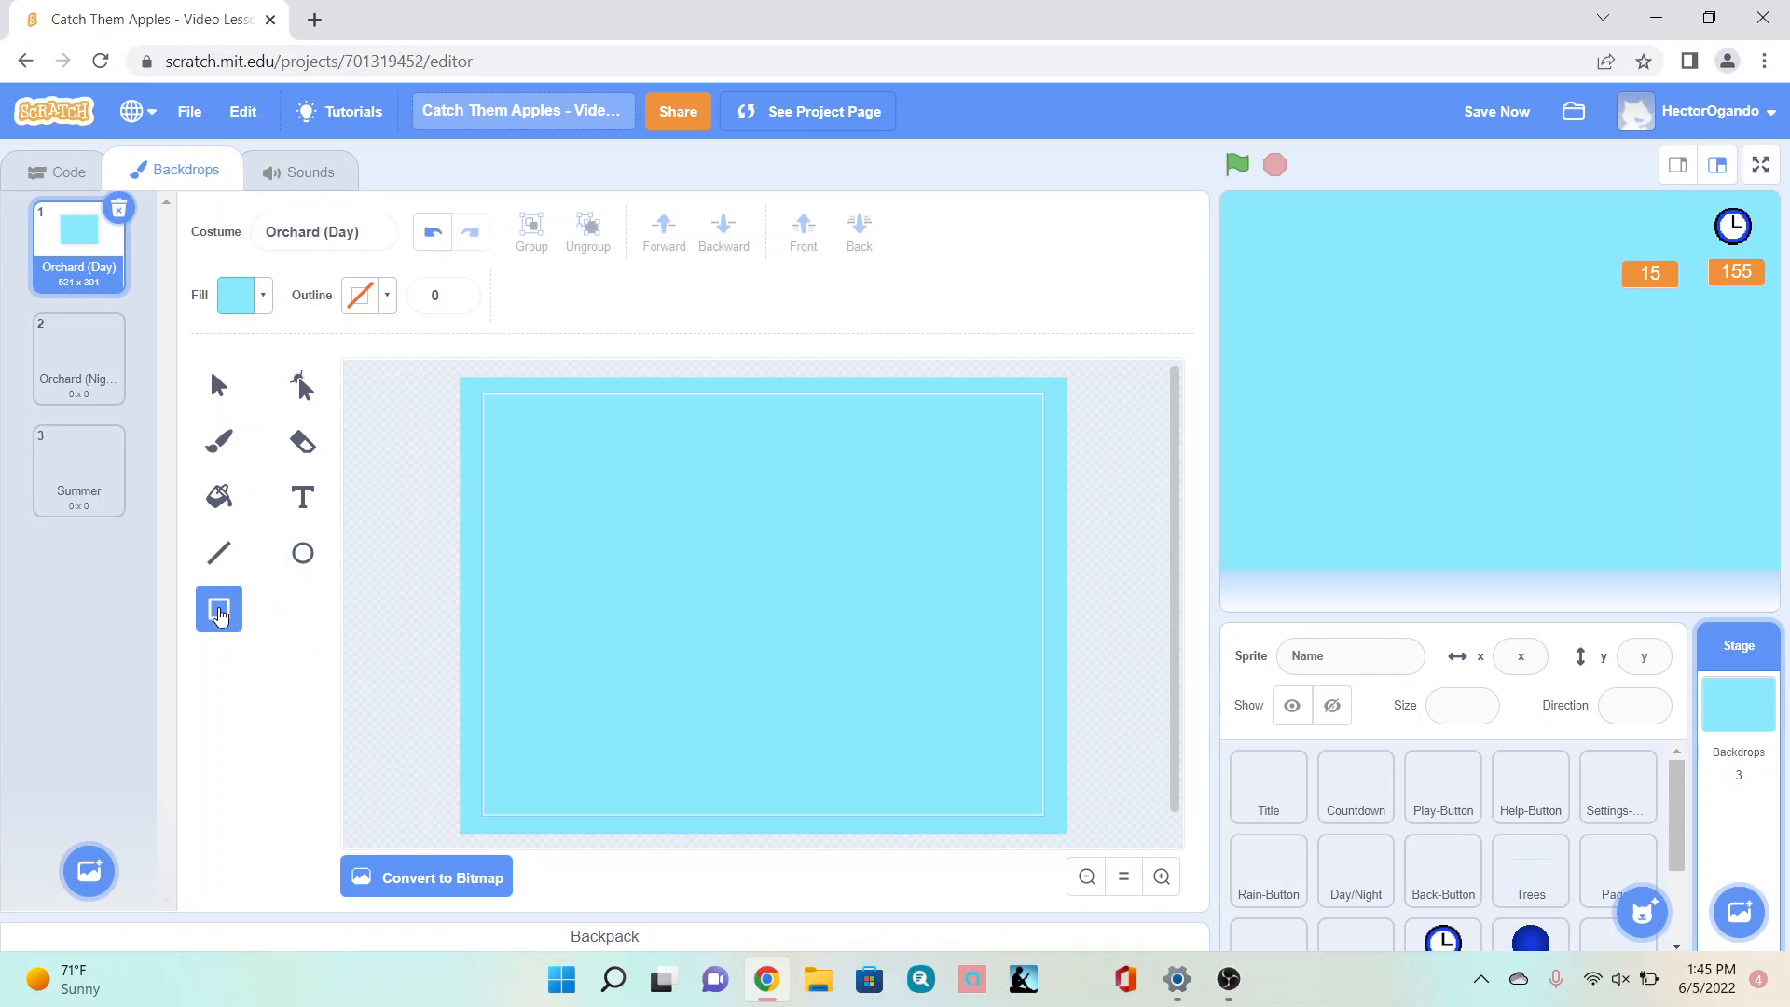
left_click(250, 299)
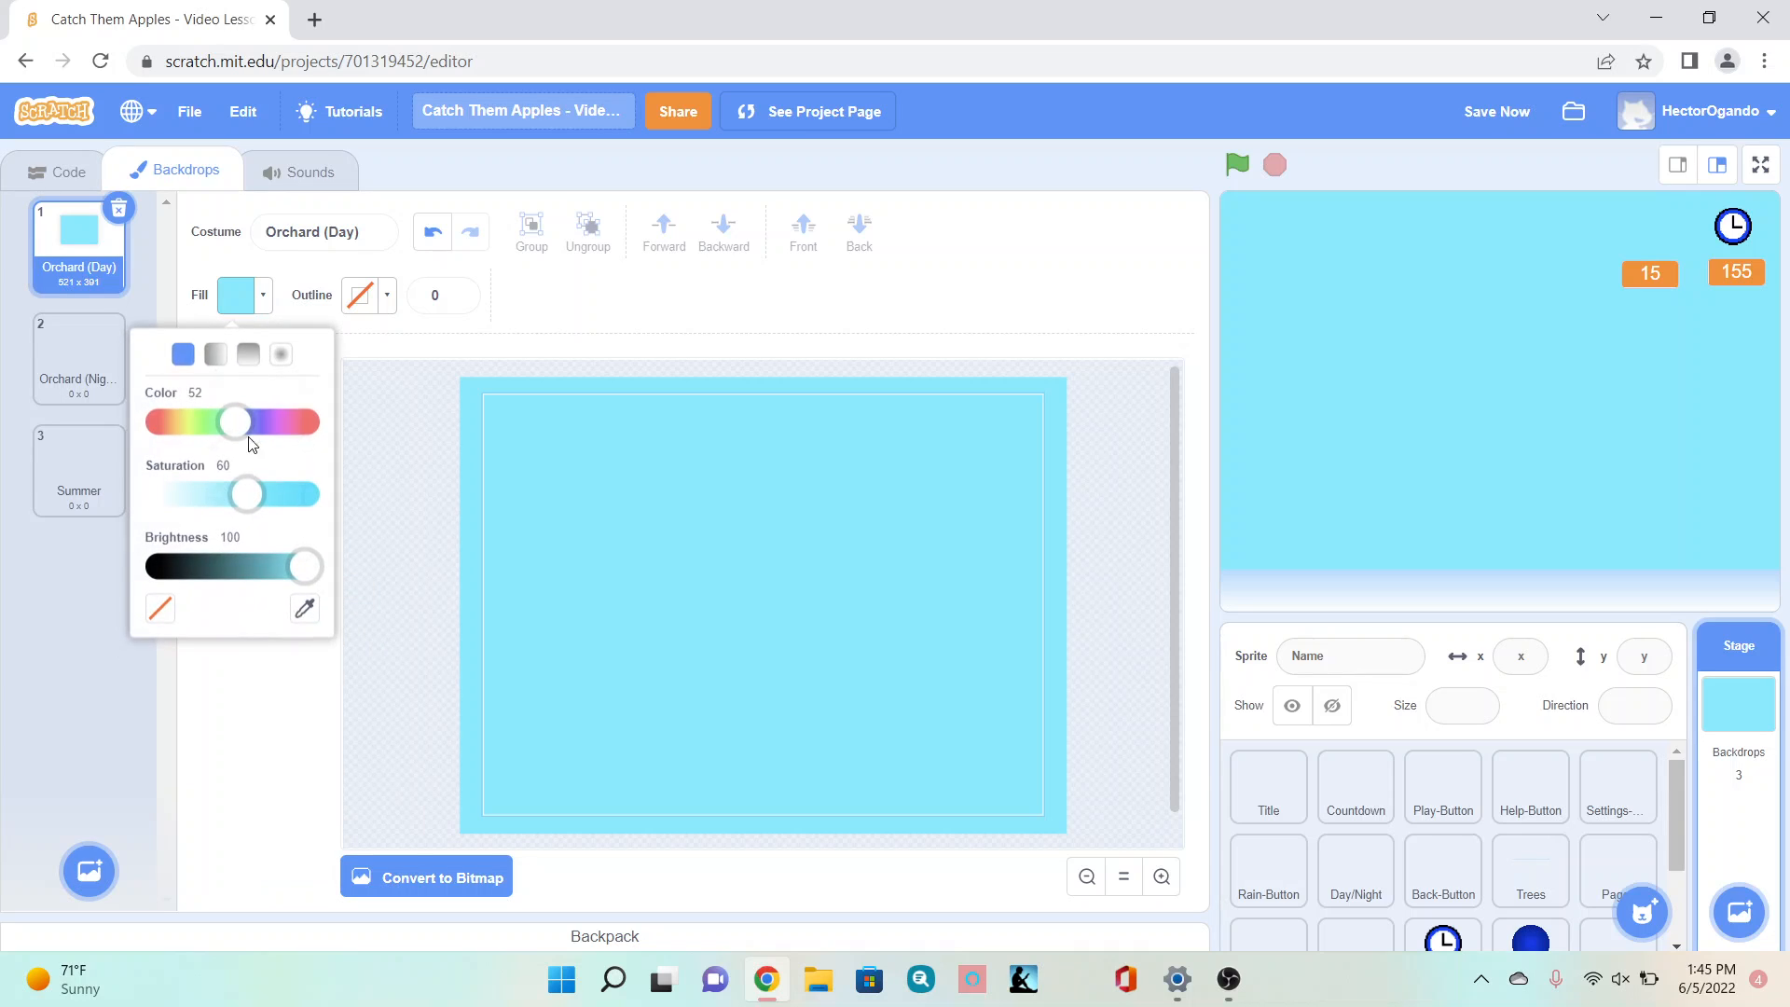
left_click_drag(234, 422, 174, 422)
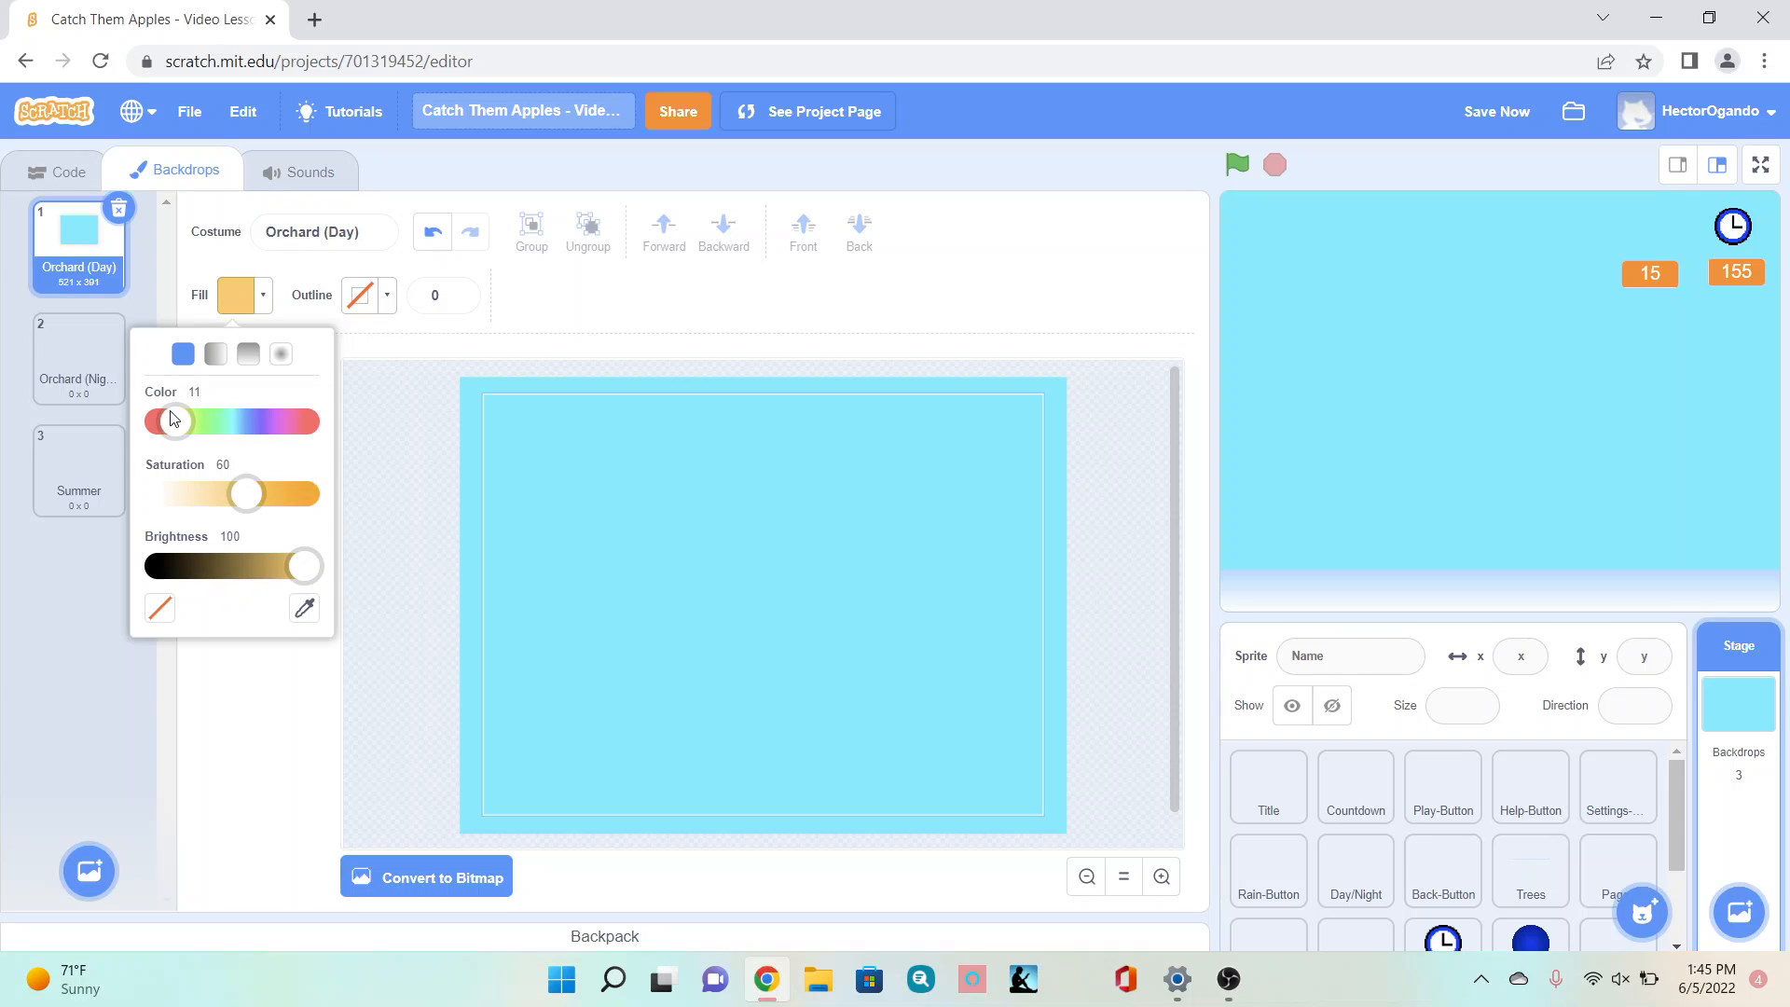
left_click(235, 566)
left_click(268, 719)
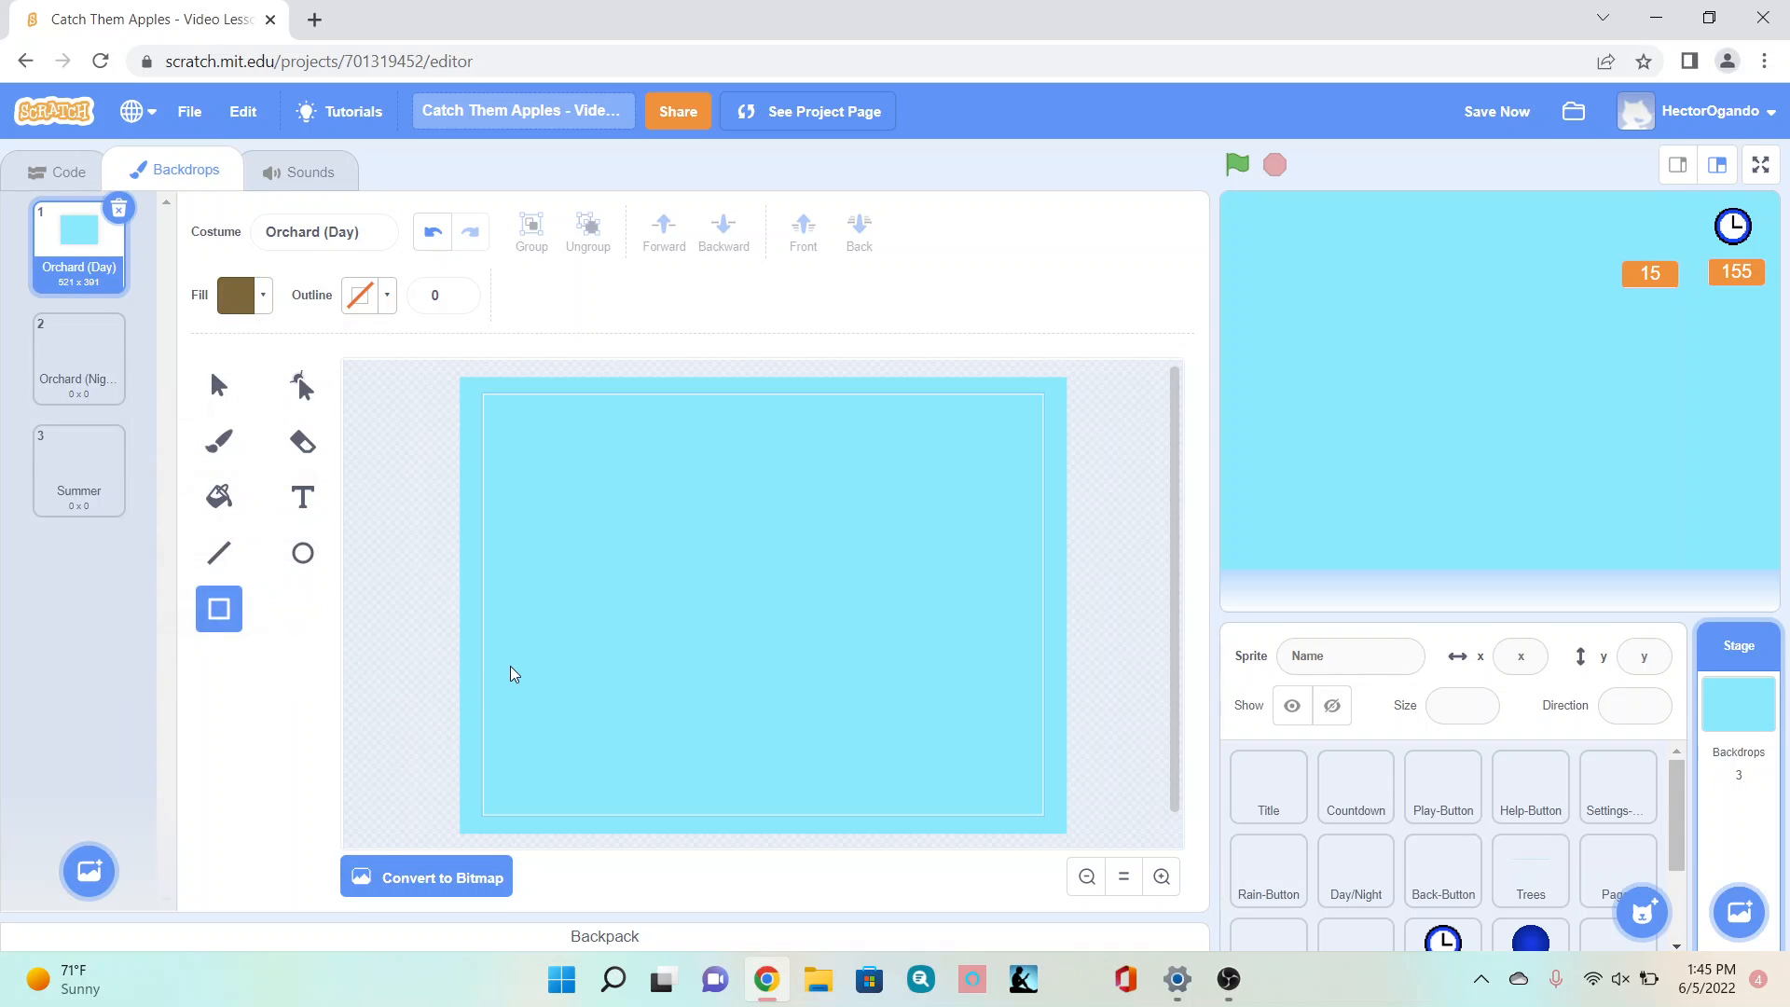
left_click_drag(555, 642, 598, 836)
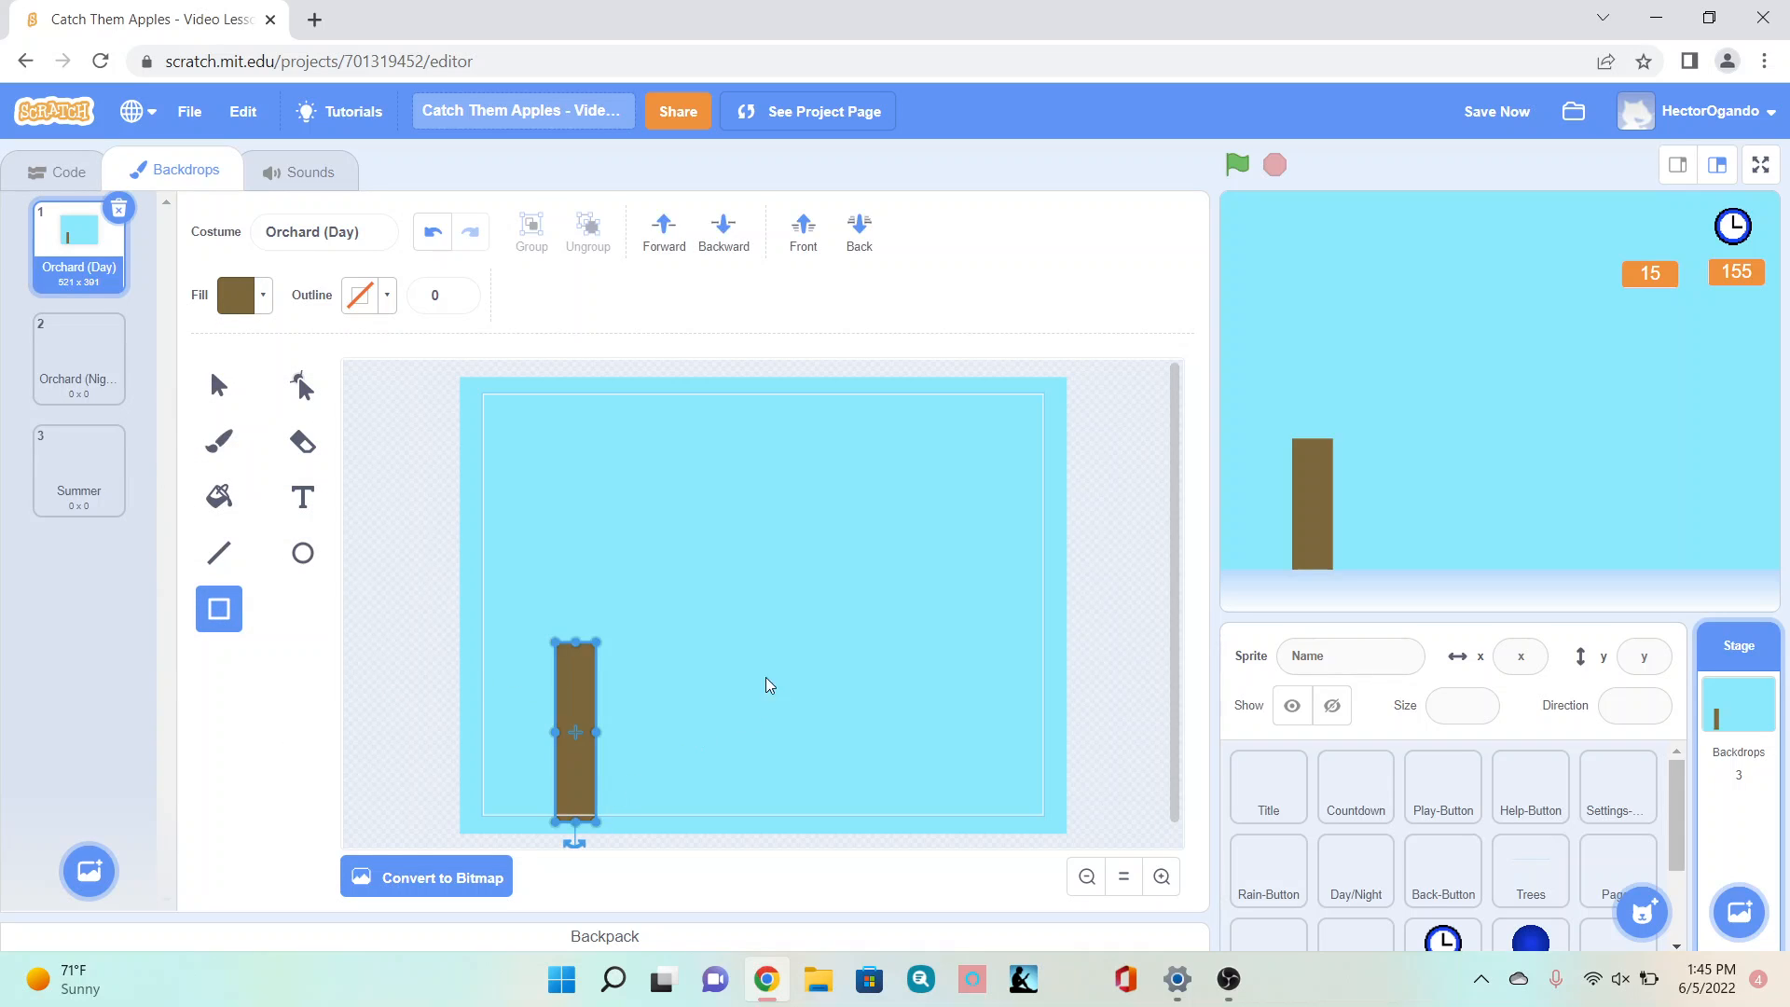
mouse_move(770, 667)
left_mouse_down()
mouse_move(795, 823)
mouse_move(811, 826)
mouse_move(795, 836)
left_mouse_up()
left_click_drag(923, 635, 950, 827)
left_click_drag(998, 660, 1023, 827)
Step: Draw four overlapping green ovals as tree crowns above the trunks, using fill color 37 and brightness 51
left_click(304, 557)
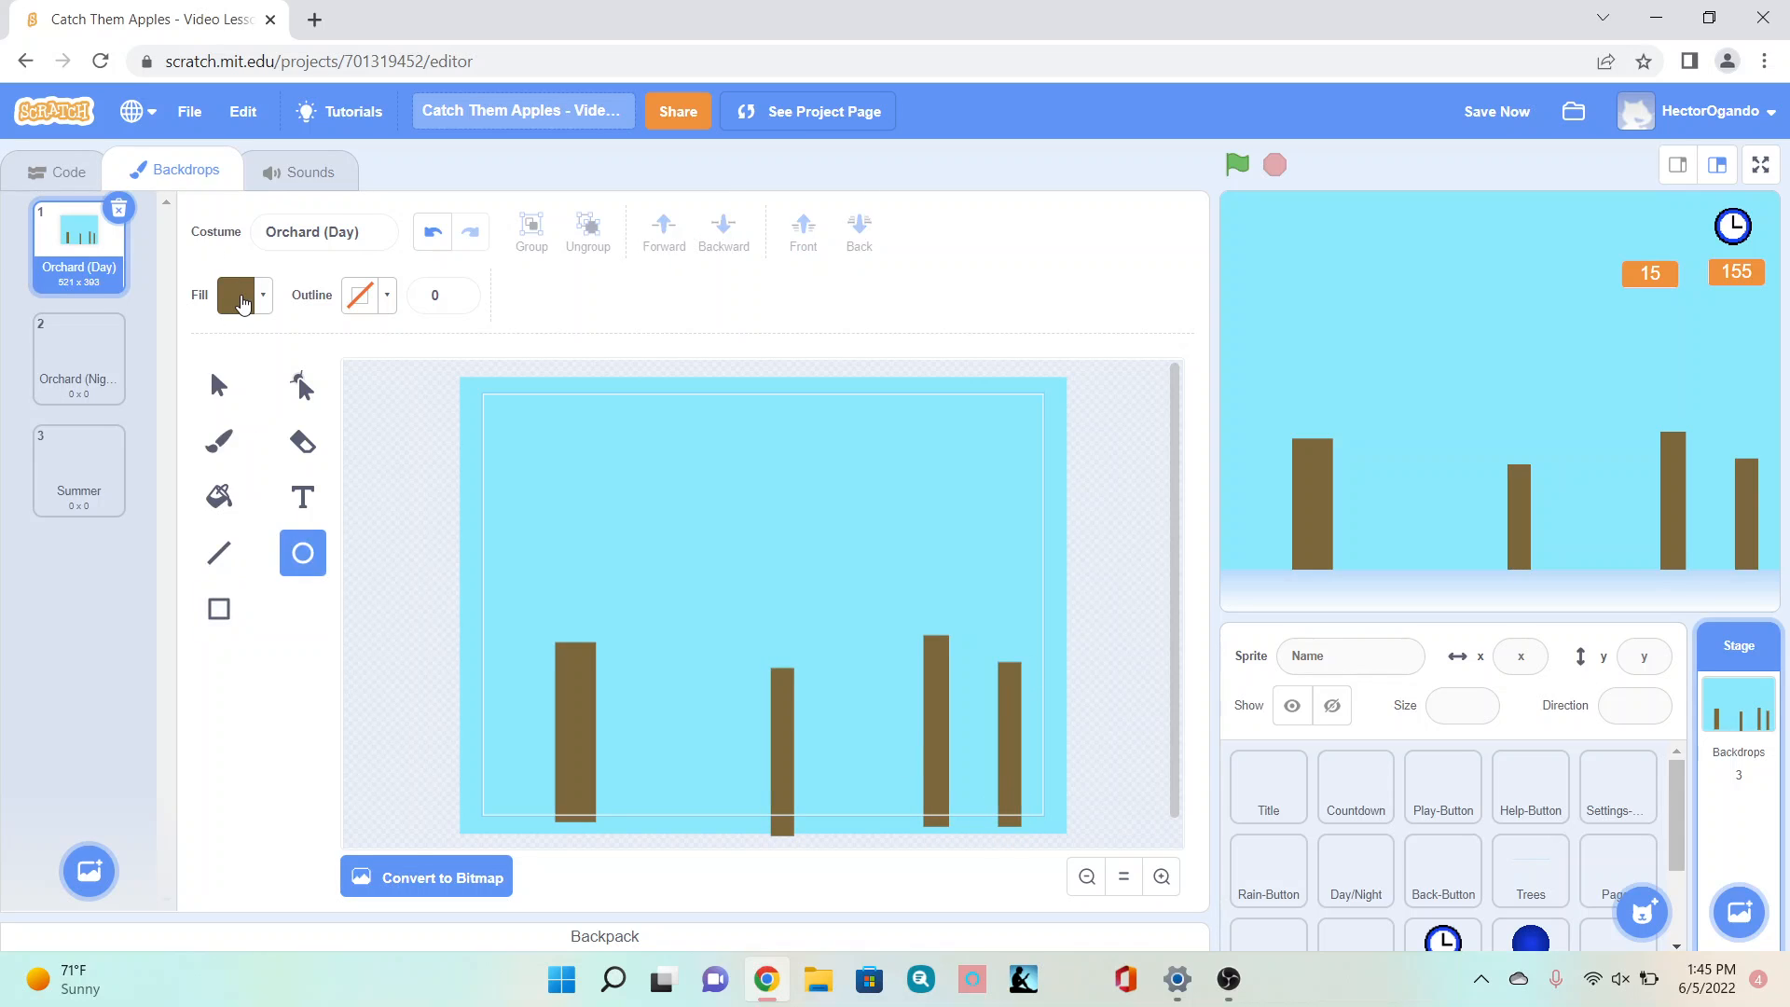
left_click(237, 294)
left_click_drag(195, 424, 224, 424)
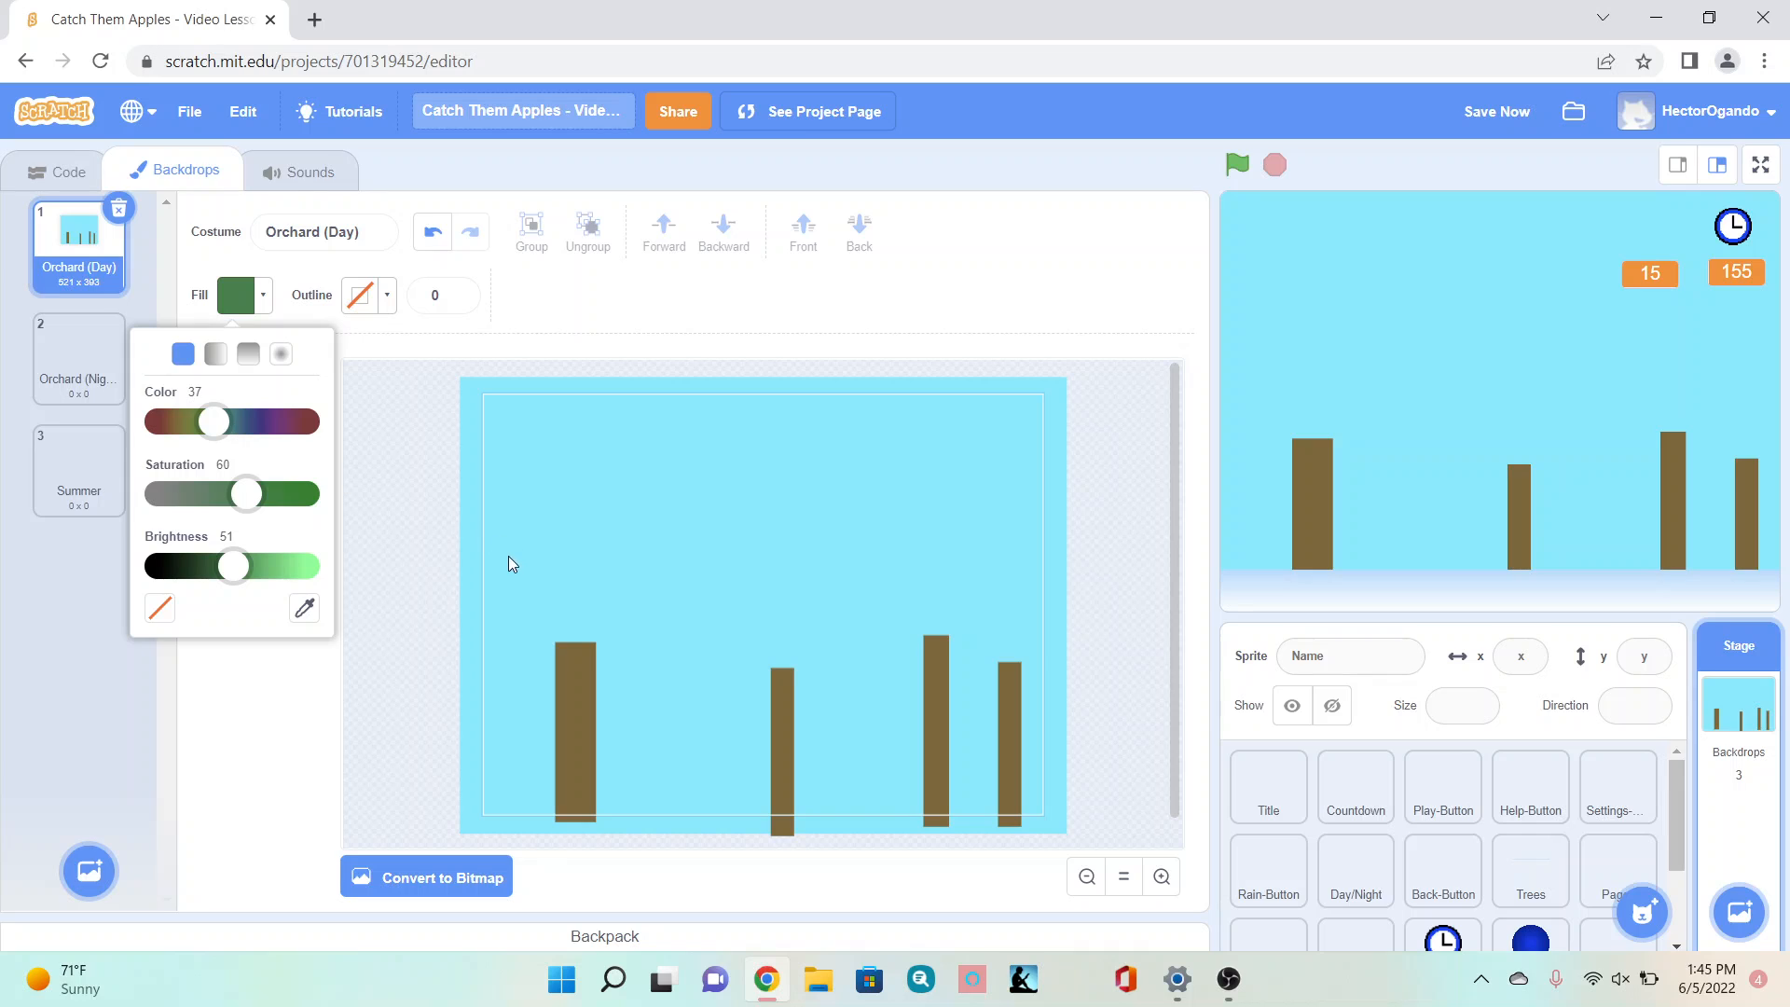
left_click_drag(481, 525, 676, 716)
left_click_drag(695, 515, 990, 733)
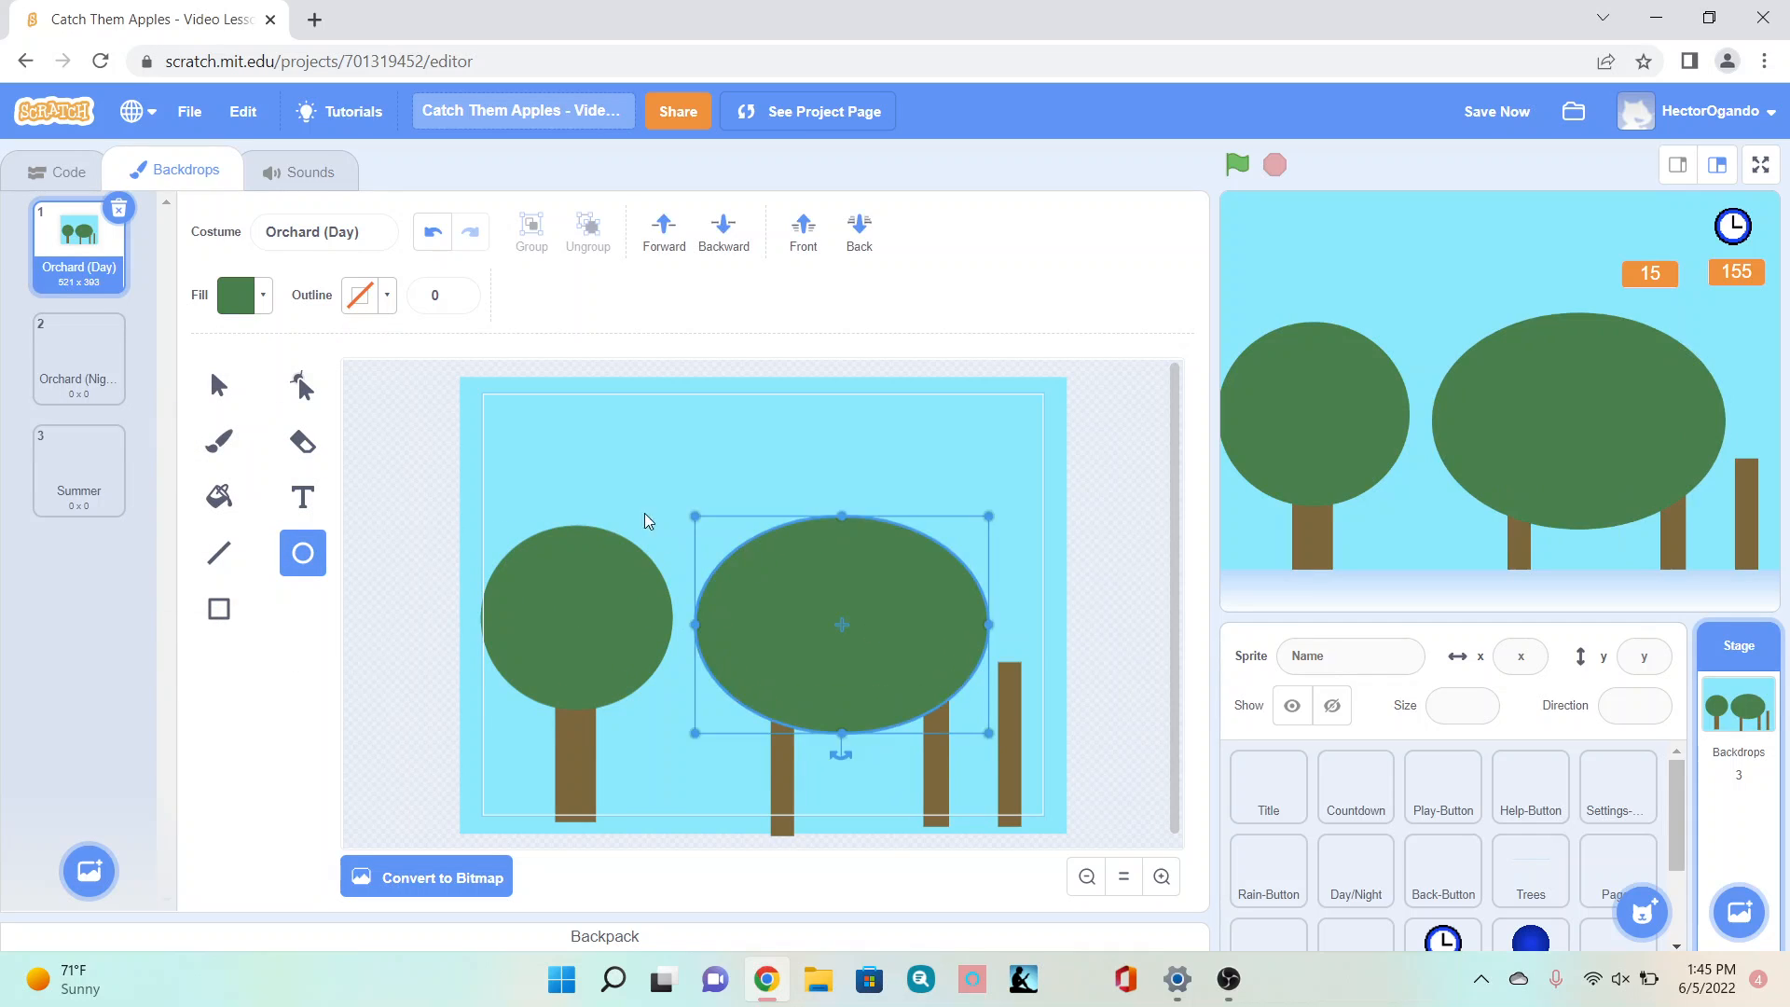
left_click_drag(630, 509, 757, 712)
left_click(942, 558)
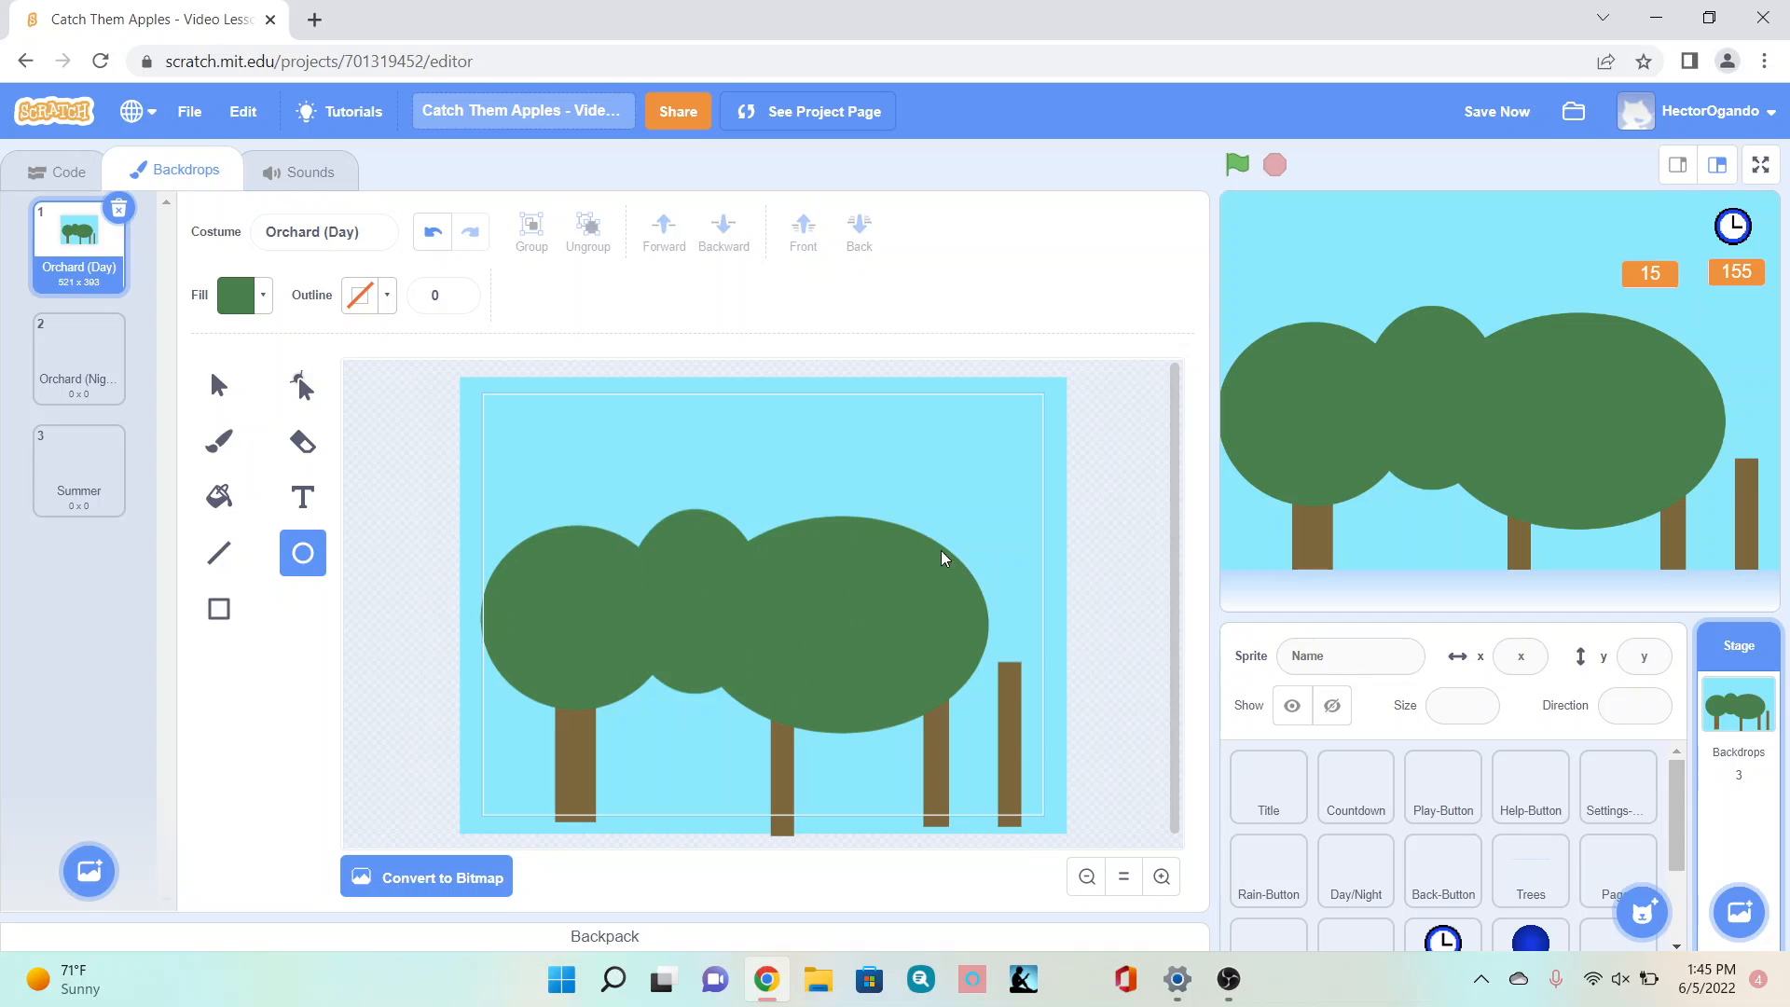
left_click_drag(934, 533, 1070, 719)
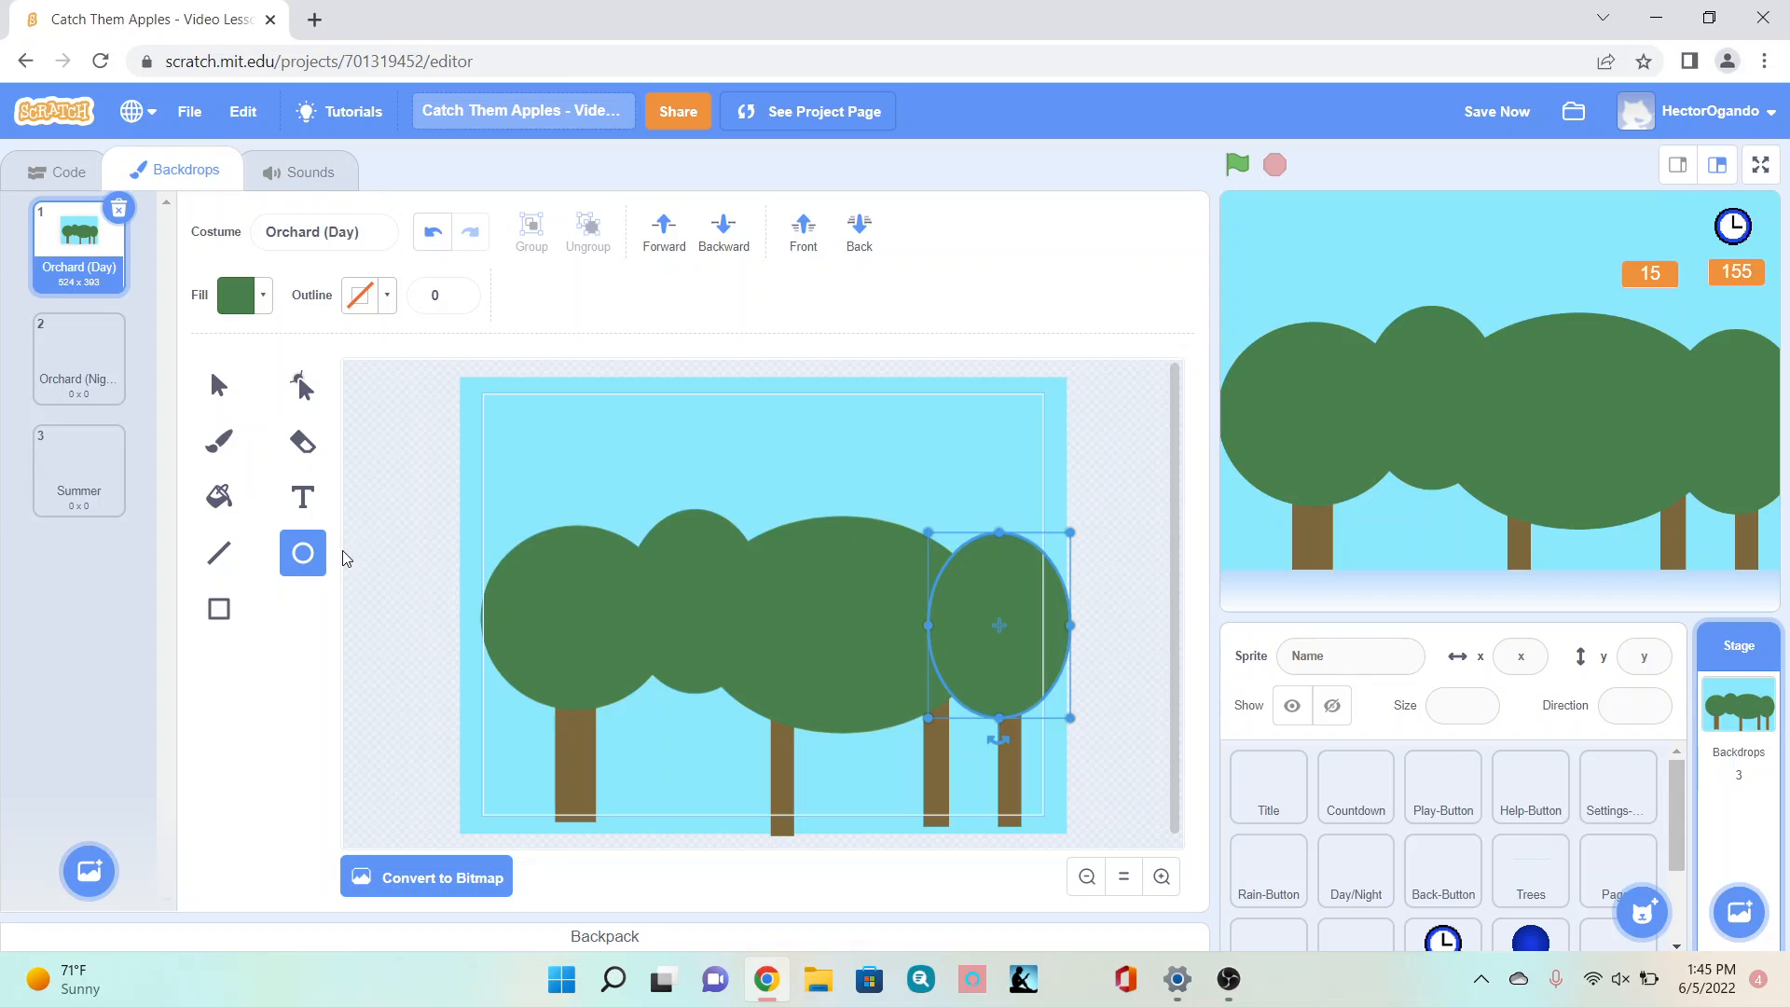
Step: Copy the entire Orchard (Day) drawing into the Orchard (Night) backdrop
left_click(218, 387)
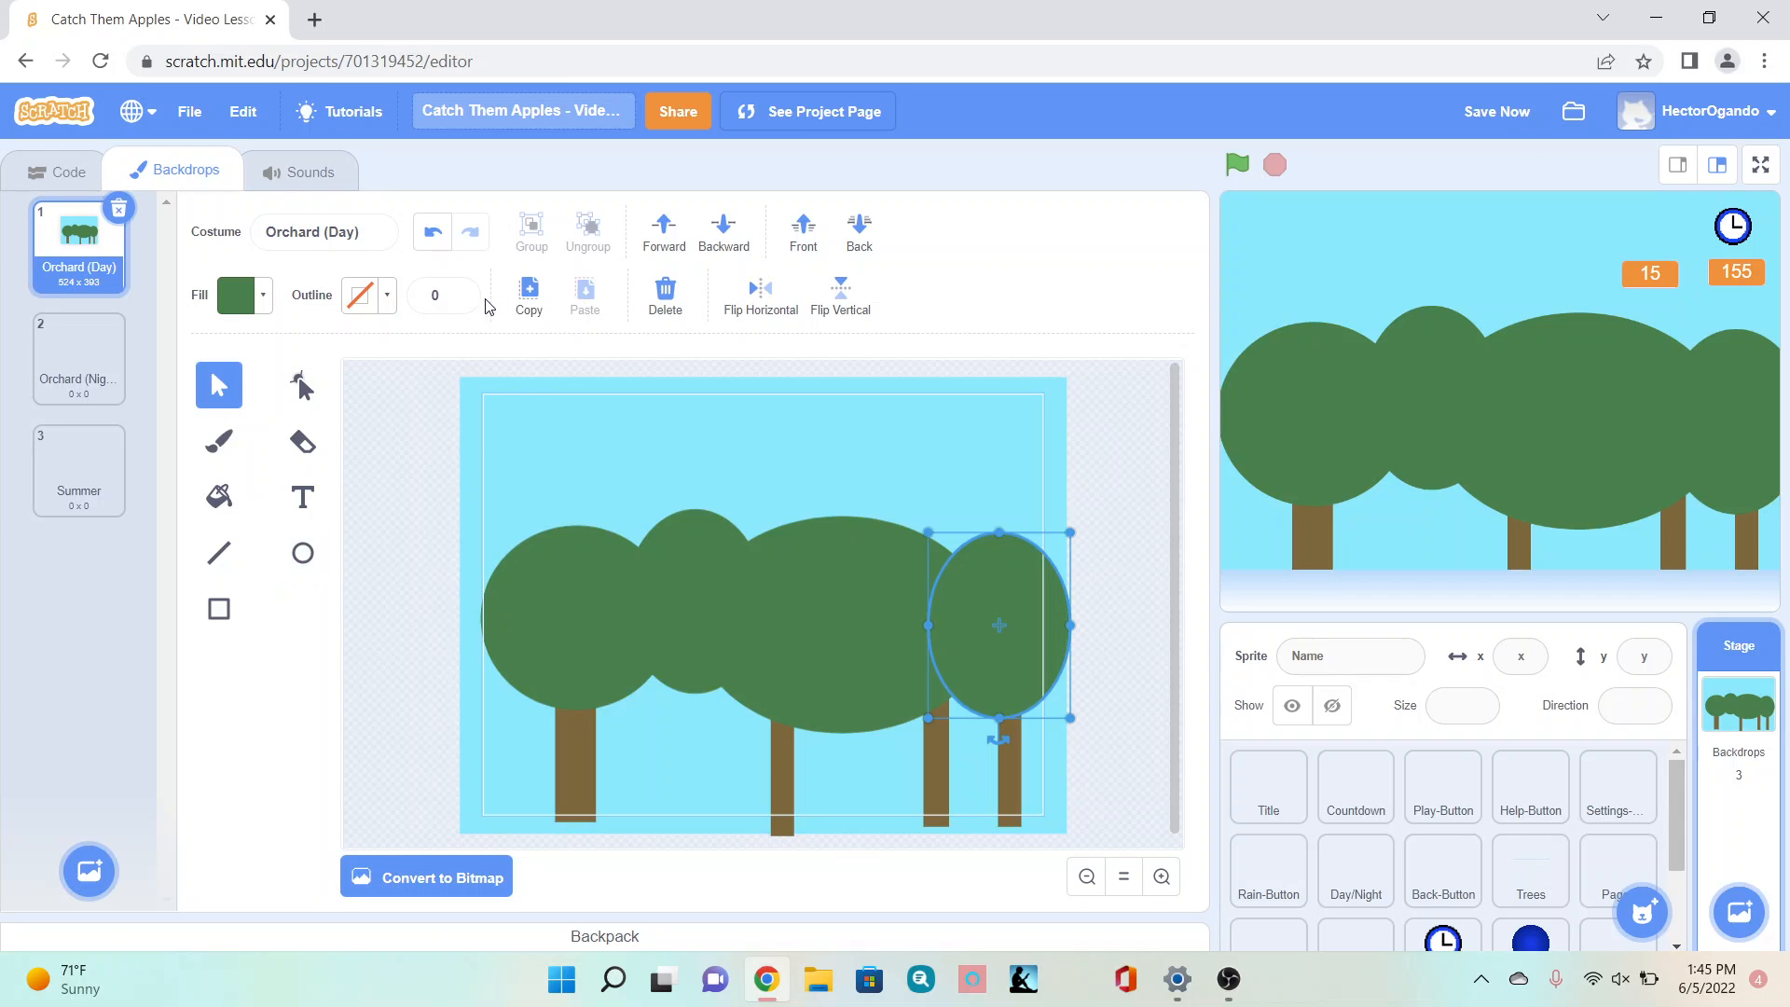
left_click(446, 450)
left_click(528, 299)
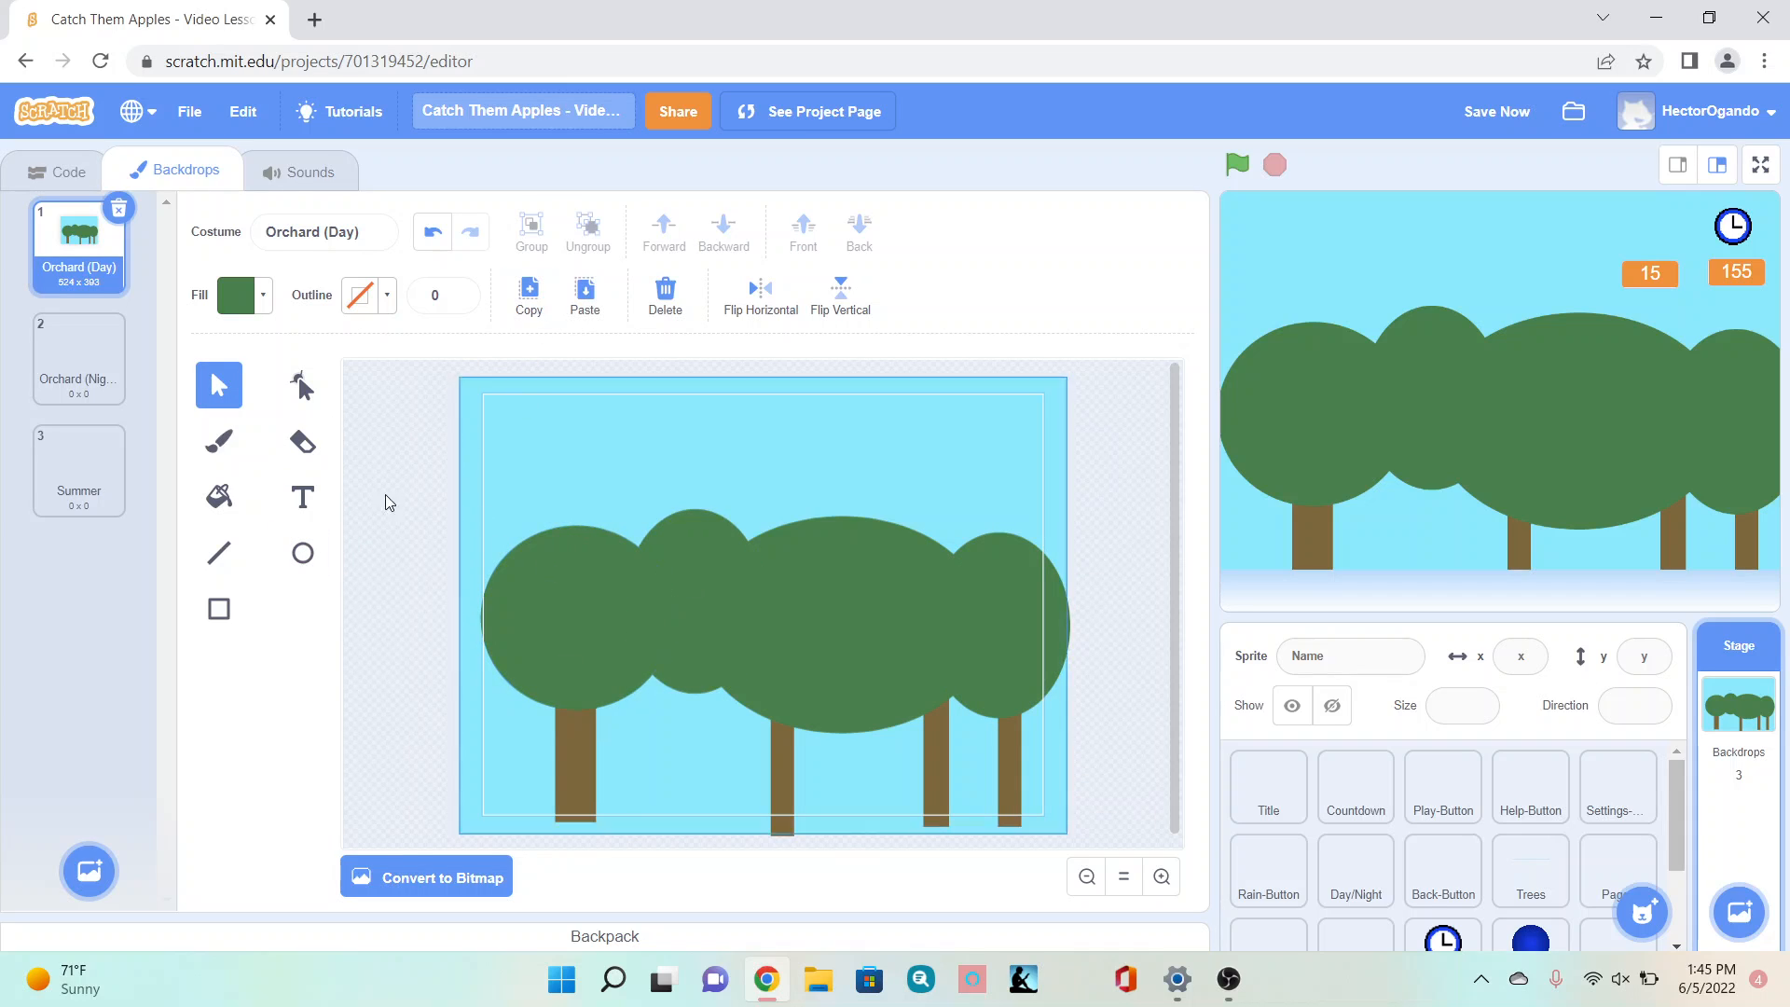
left_click(86, 392)
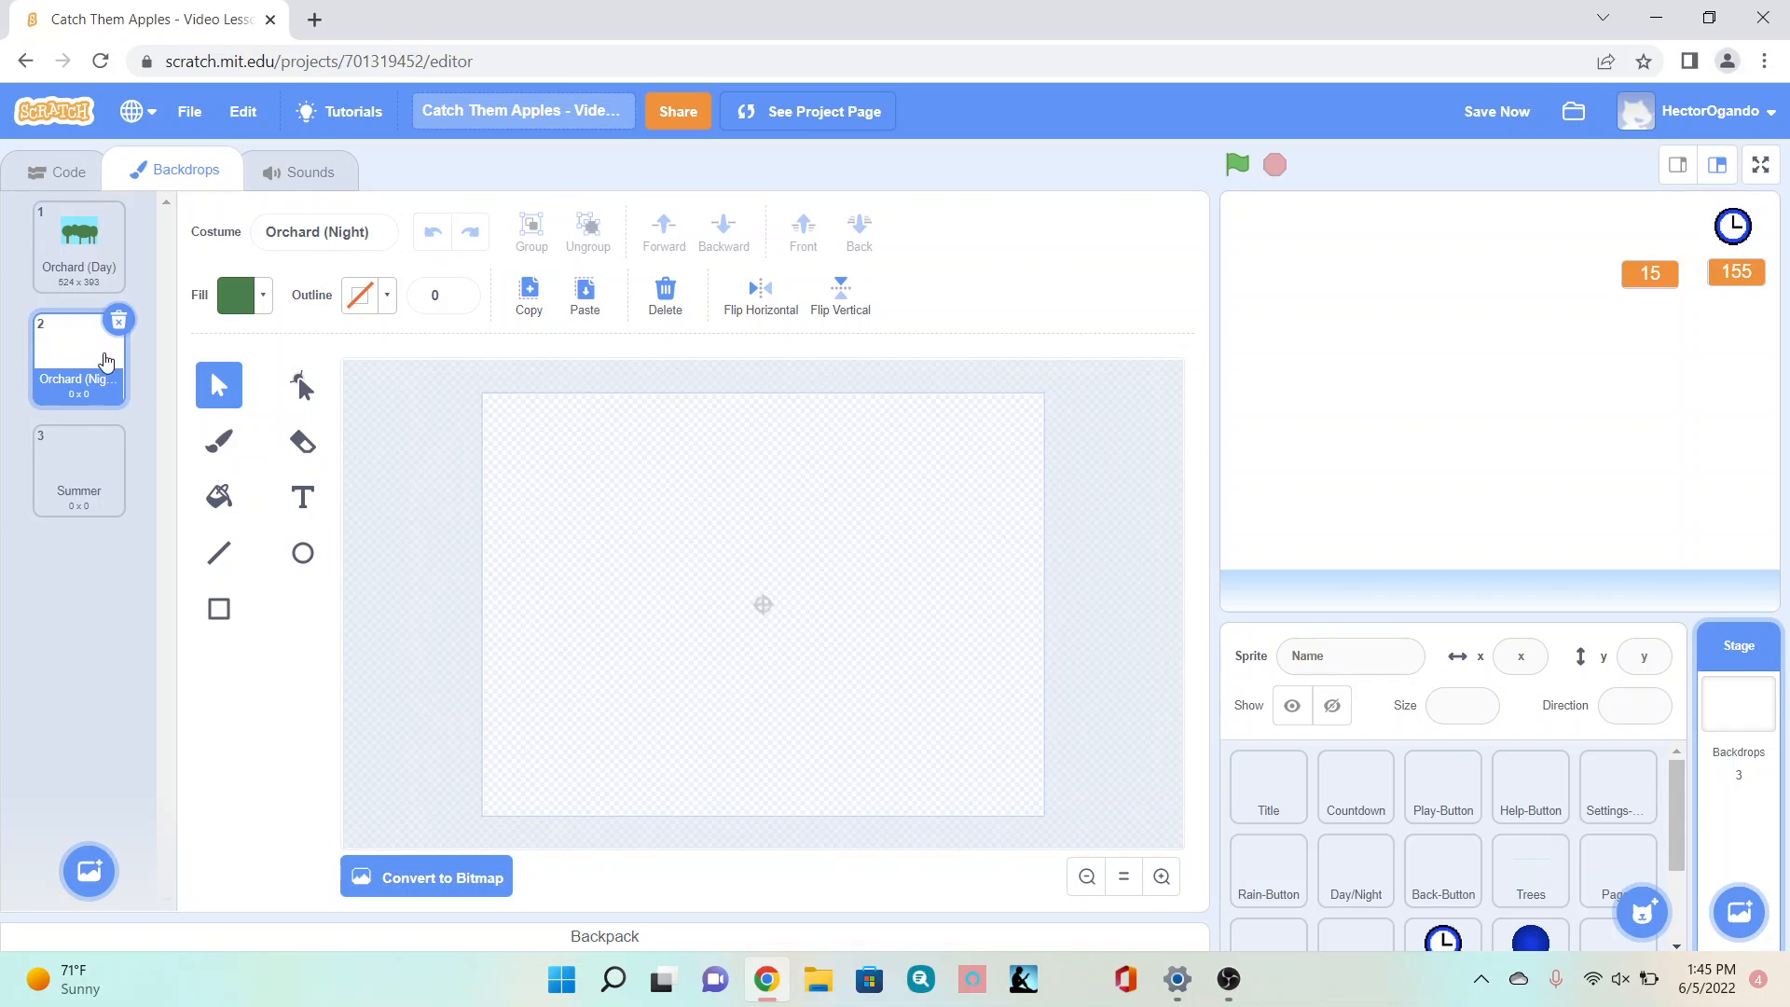
left_click(586, 300)
left_click(420, 576)
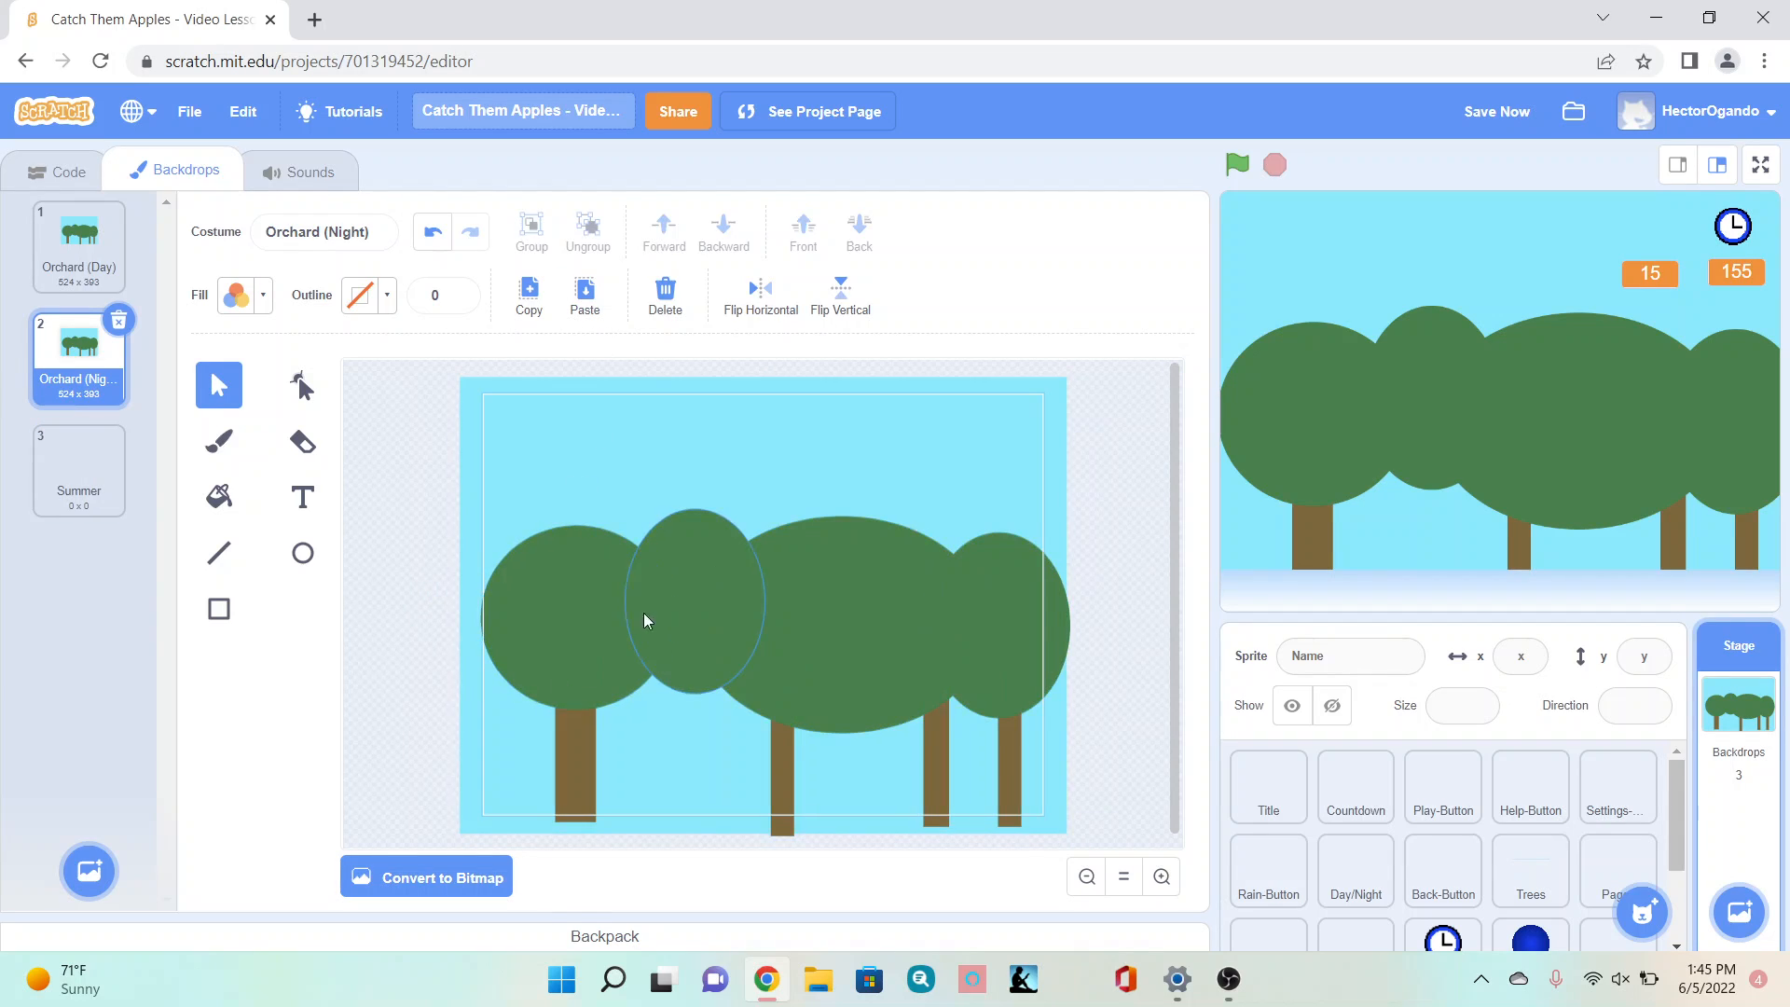
Step: Recolor the night sky rectangle dark blue with color 62, brightness 64 and a higher saturation
left_click(549, 460)
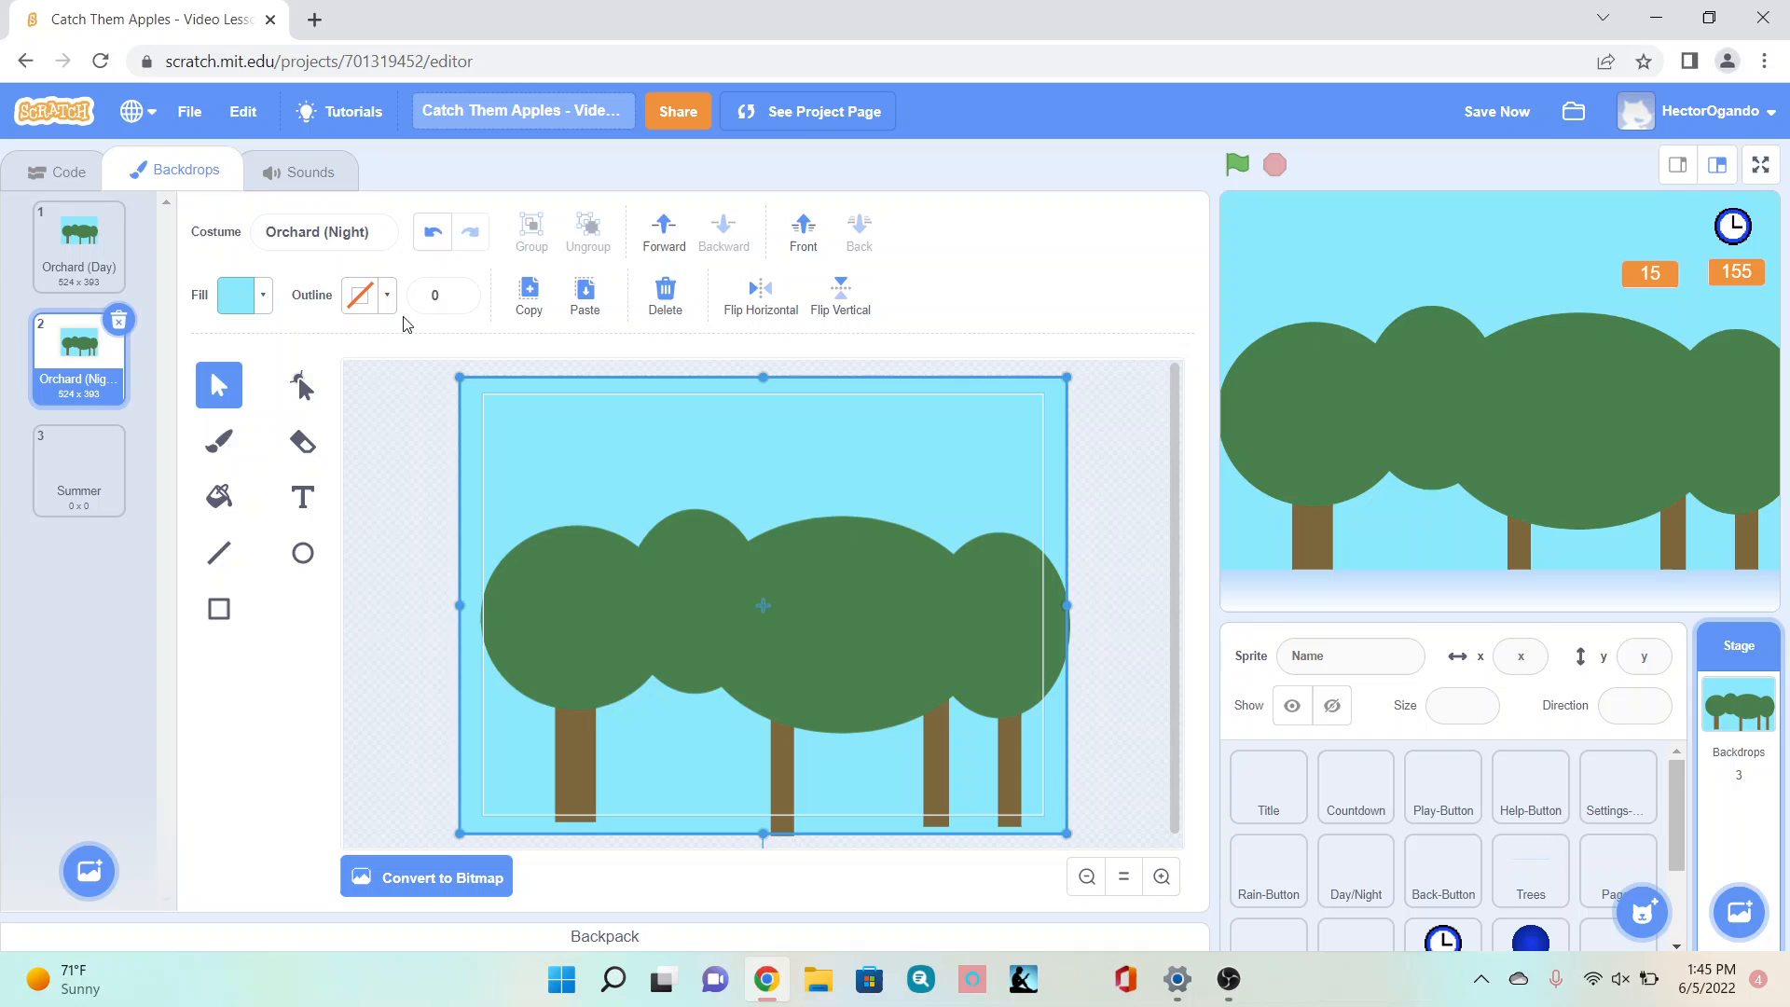
left_click(262, 296)
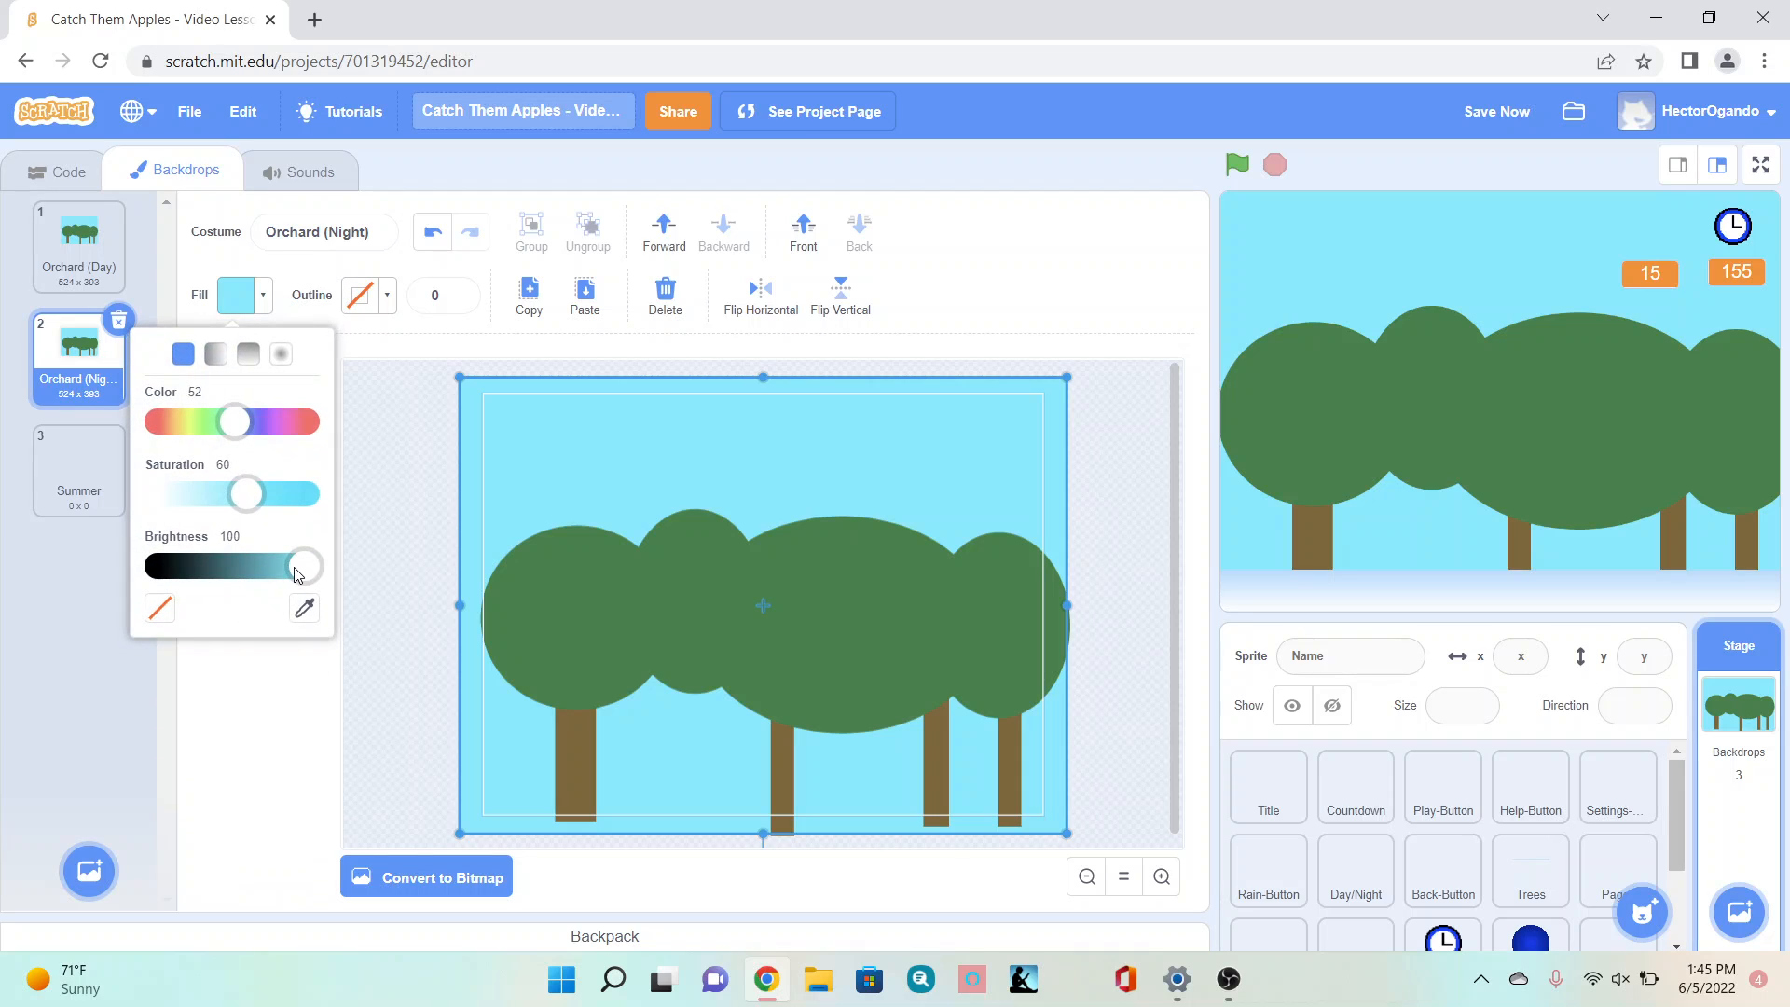
left_click_drag(296, 573, 252, 527)
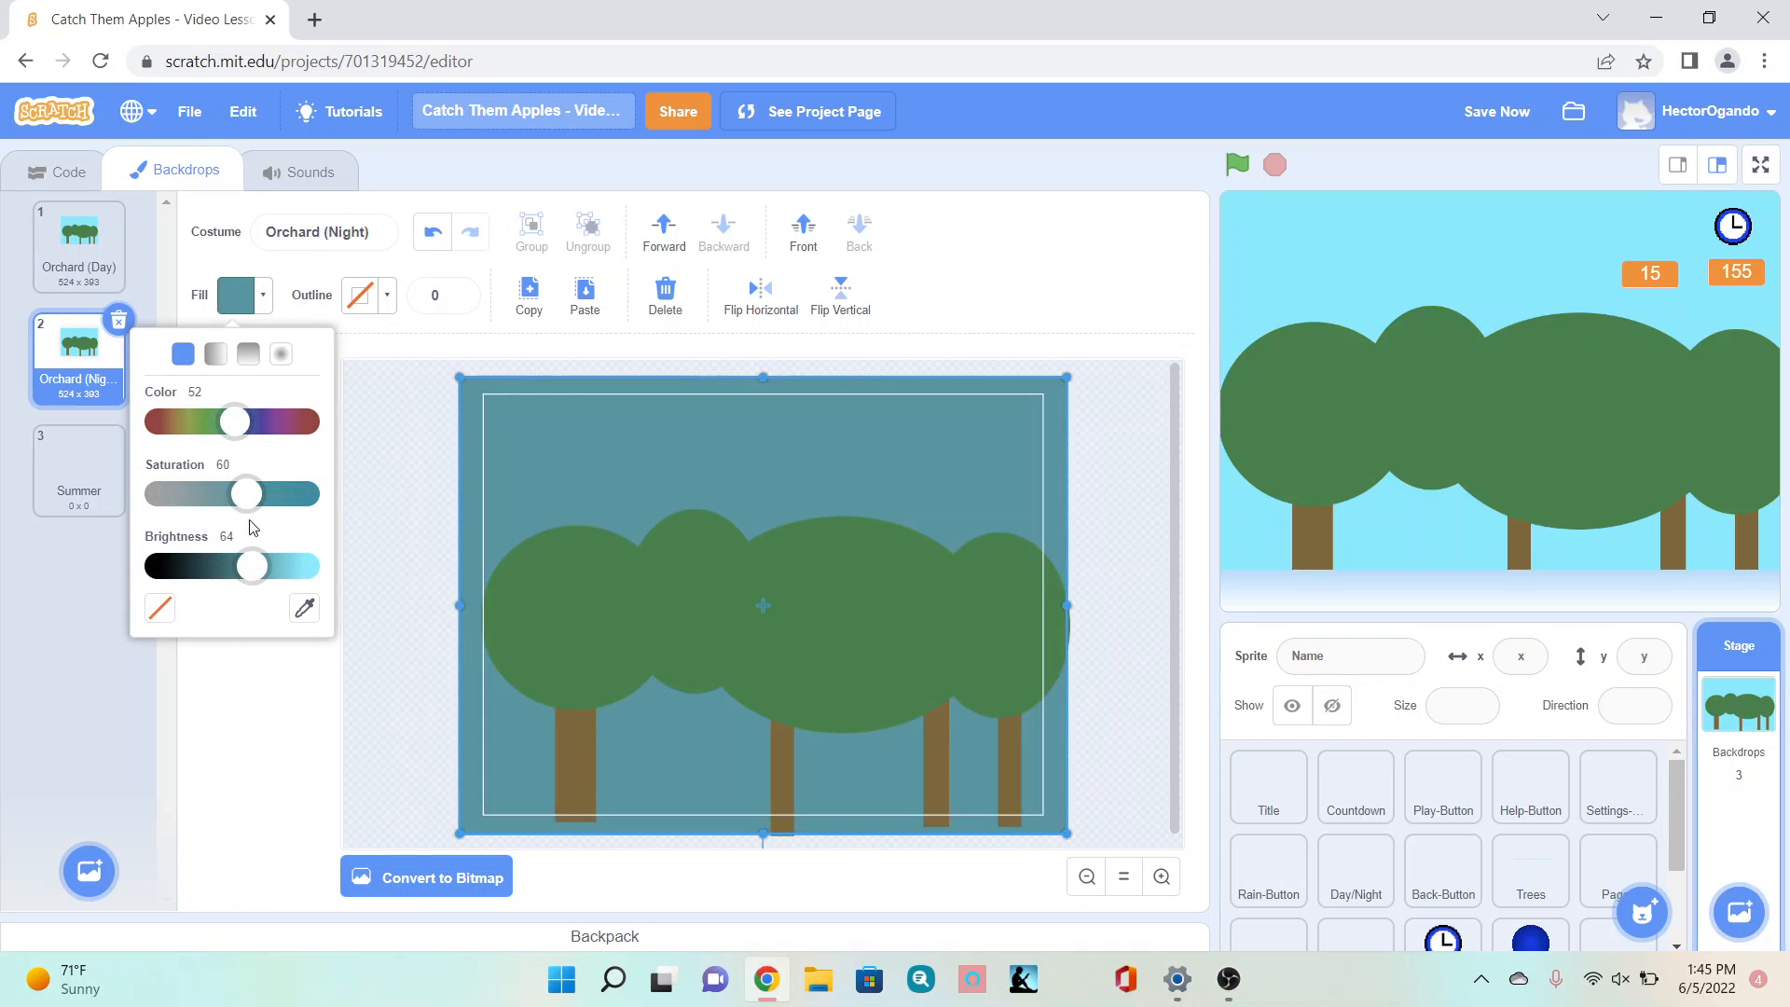
left_click_drag(243, 429, 257, 425)
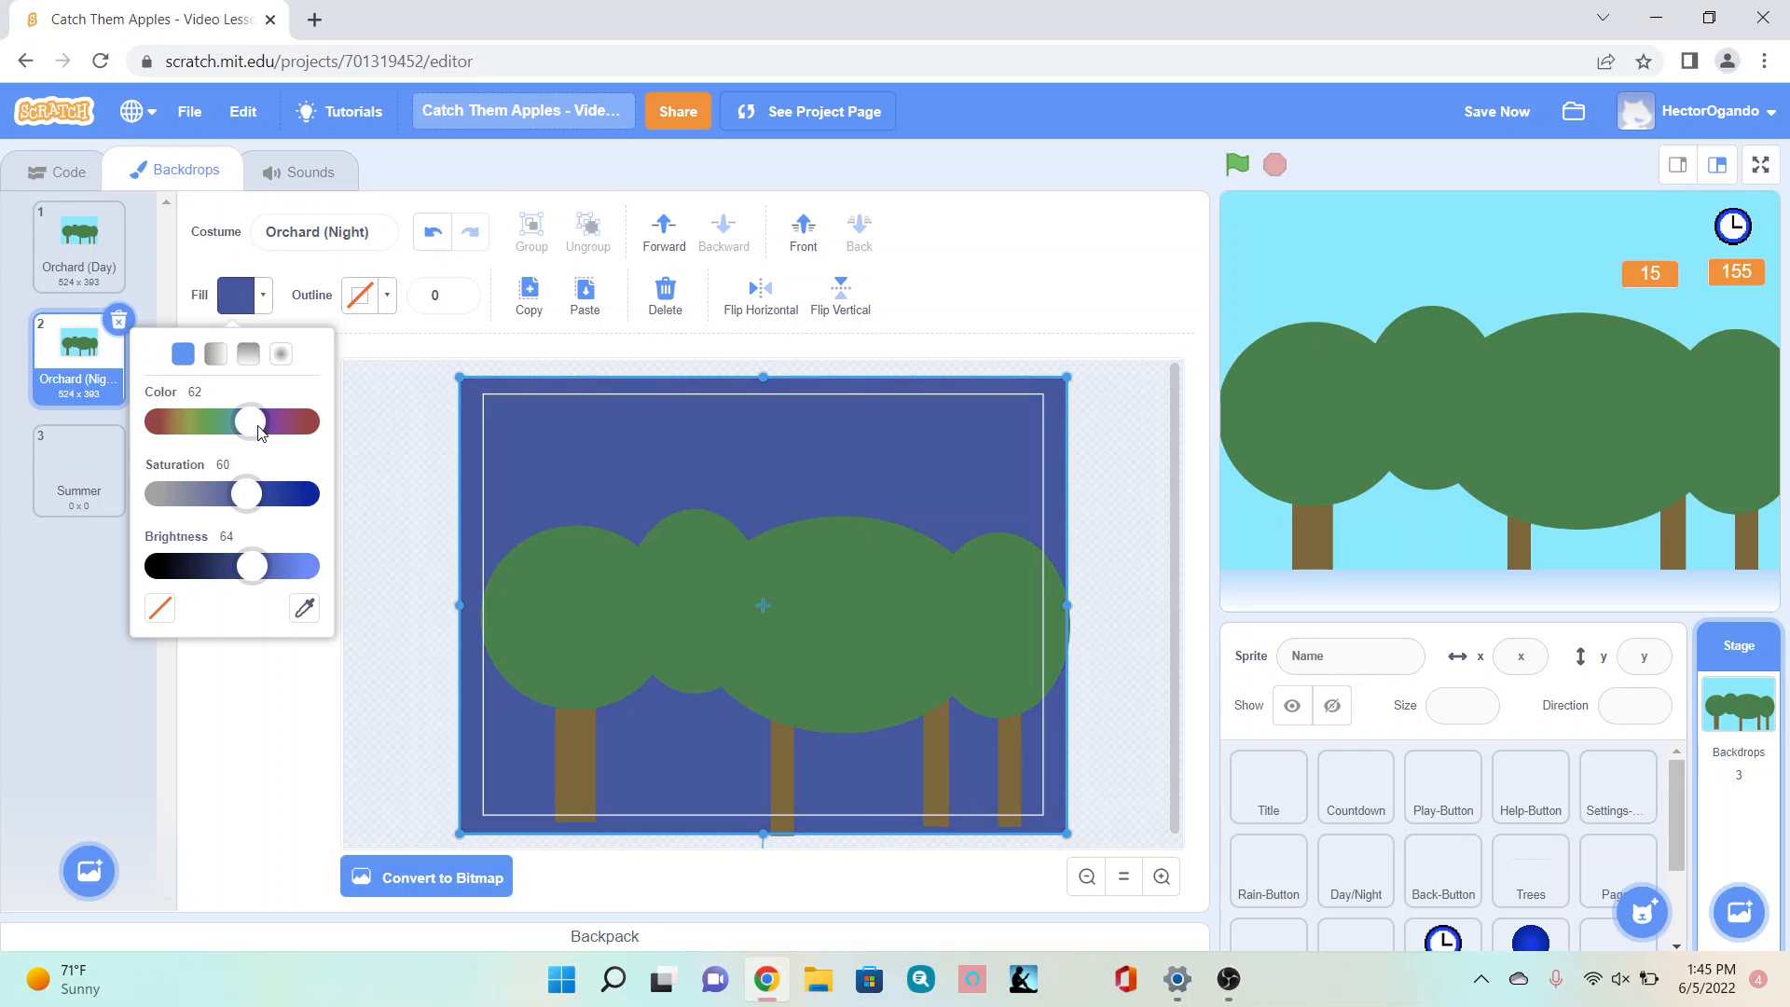
left_click_drag(261, 495, 277, 495)
left_click(410, 562)
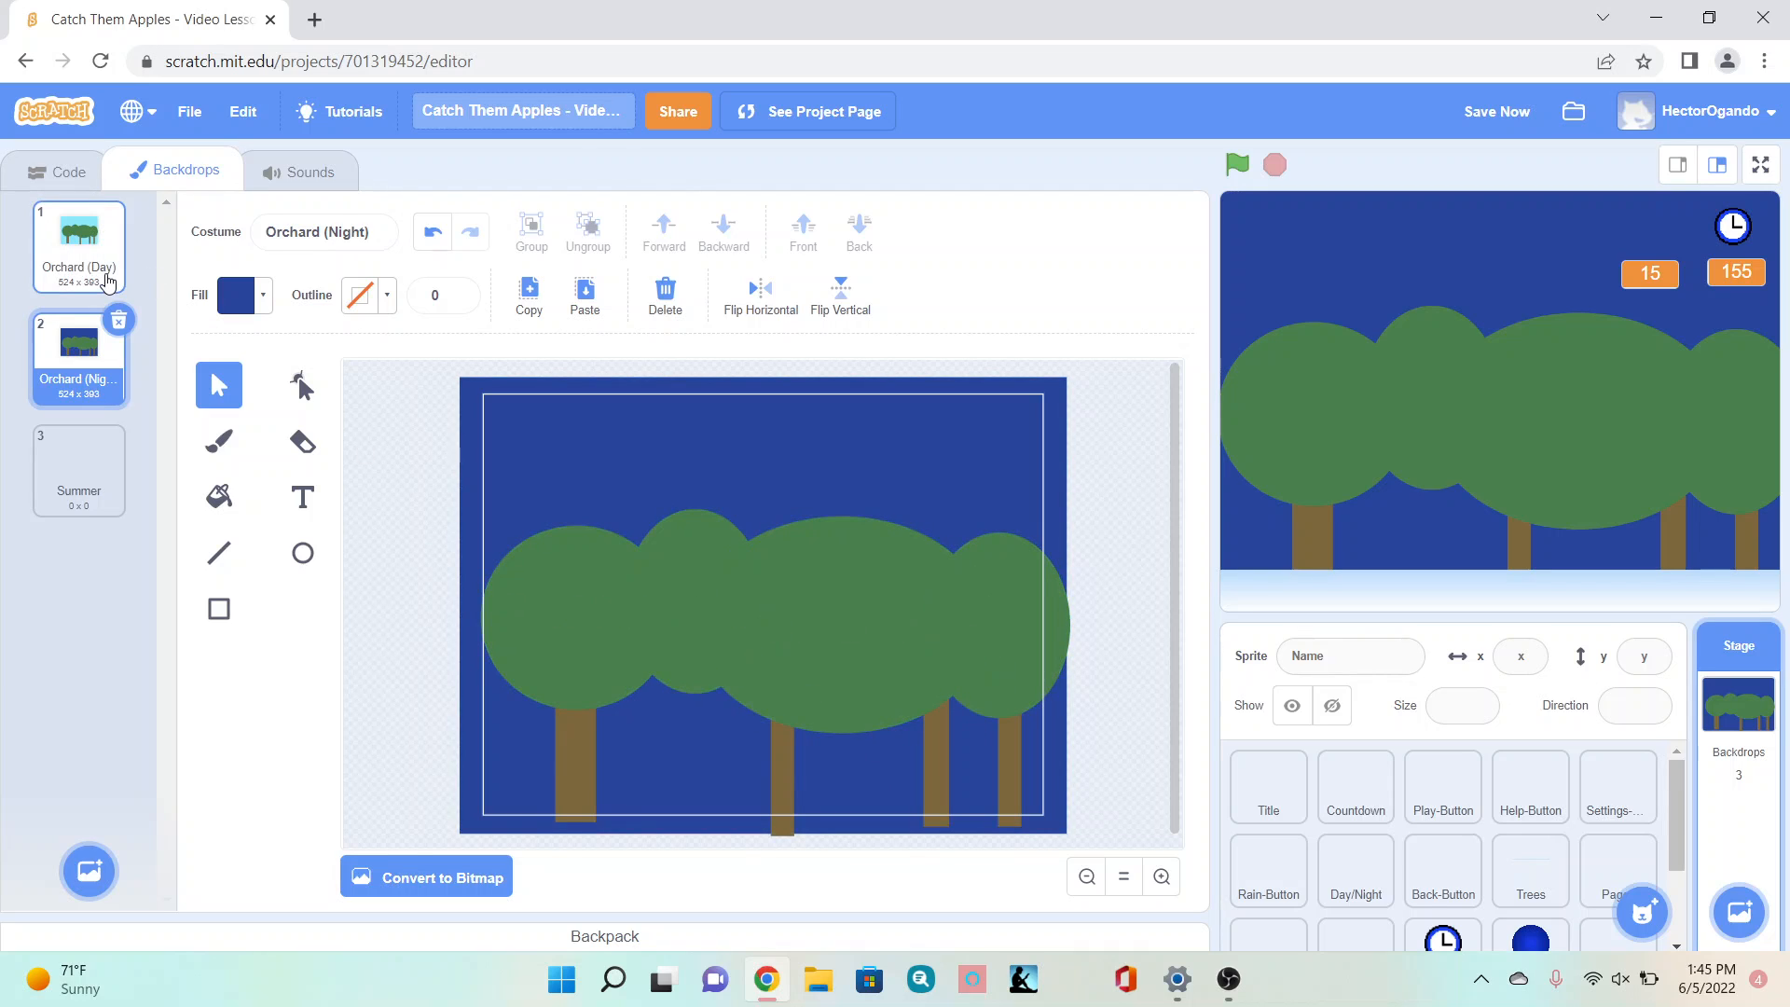
Step: Lighten the leftmost tree crown in Orchard (Day) to a brightness of about 70
left_click(79, 241)
left_click(580, 580)
left_click(235, 295)
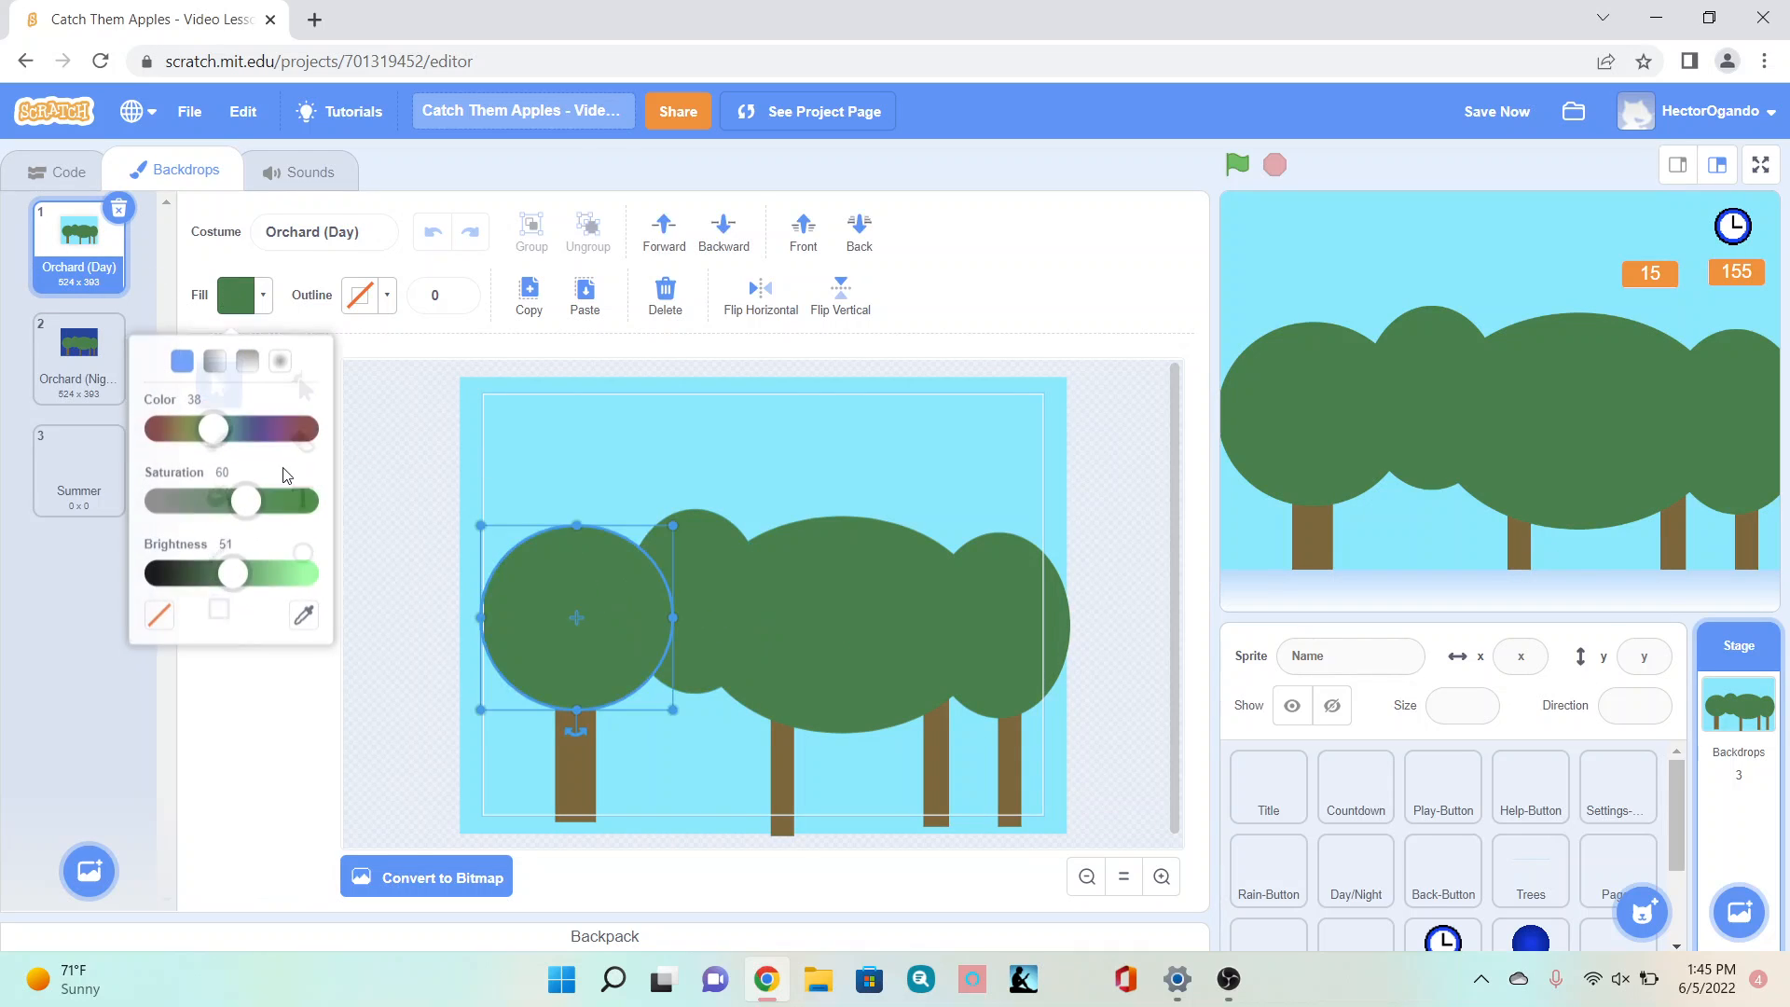
left_click_drag(237, 574, 263, 569)
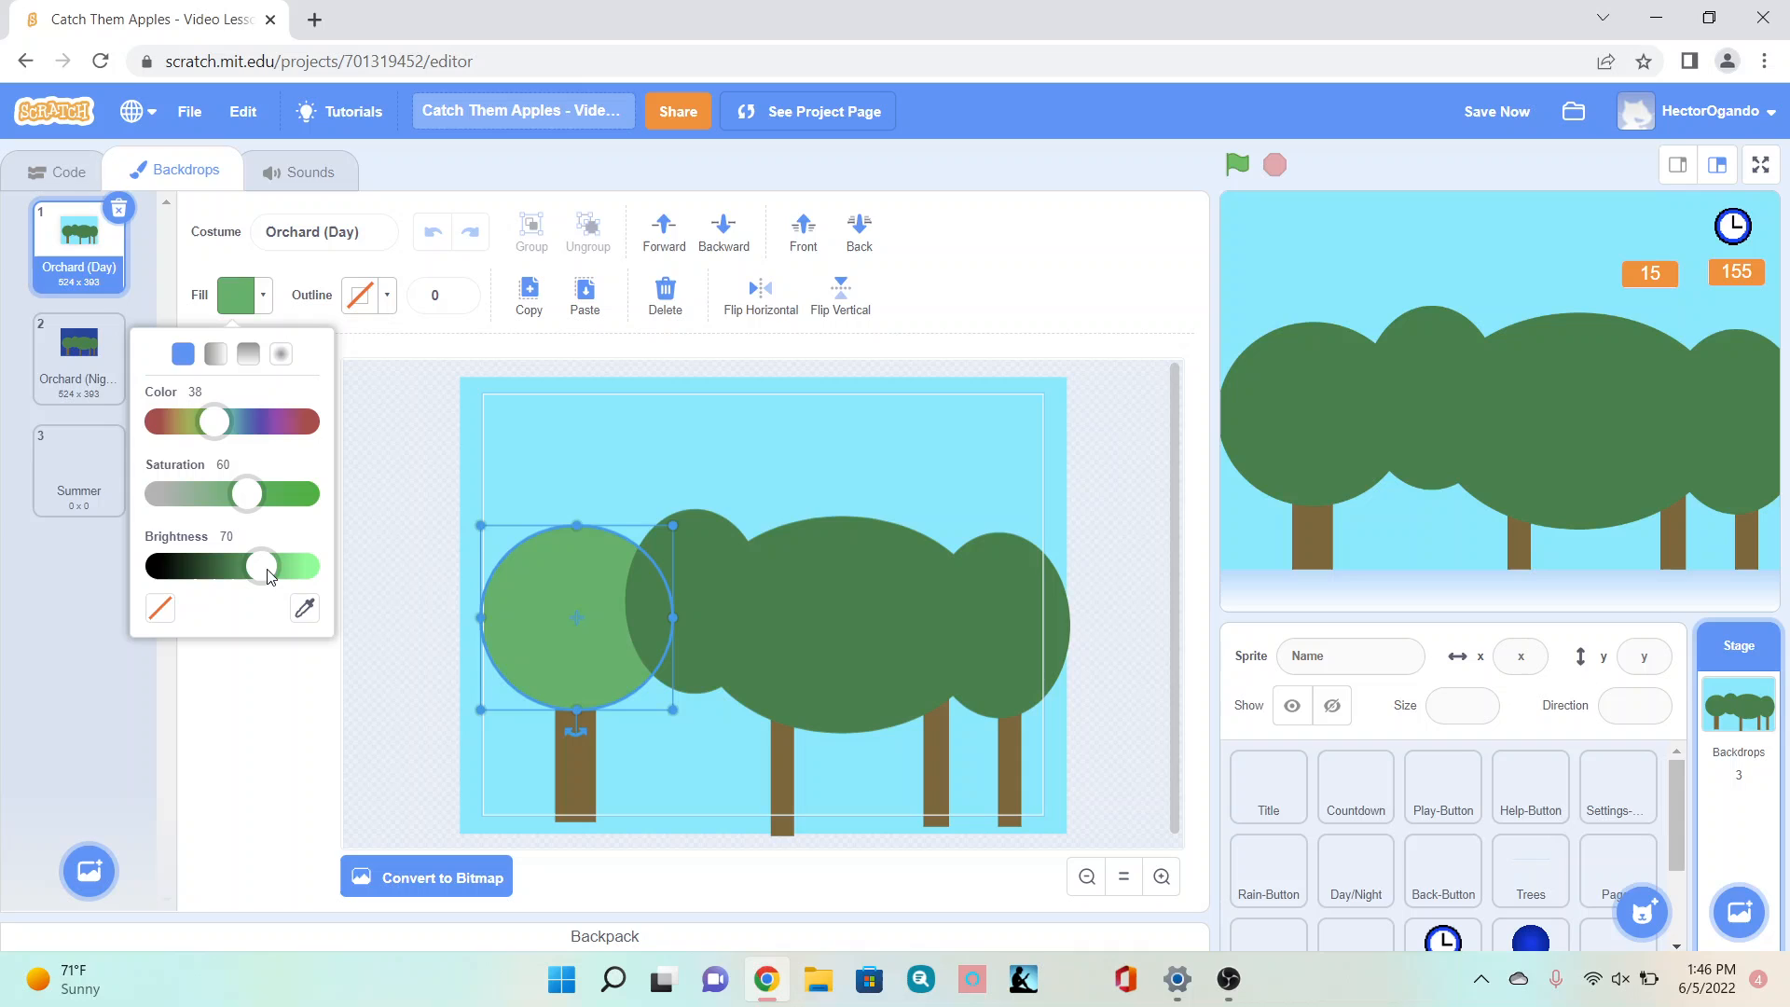
left_click(308, 744)
Step: Fill the other three crowns in Orchard (Day) with the same lighter green, and switch to Orchard (Night)
left_click(220, 497)
left_click(679, 615)
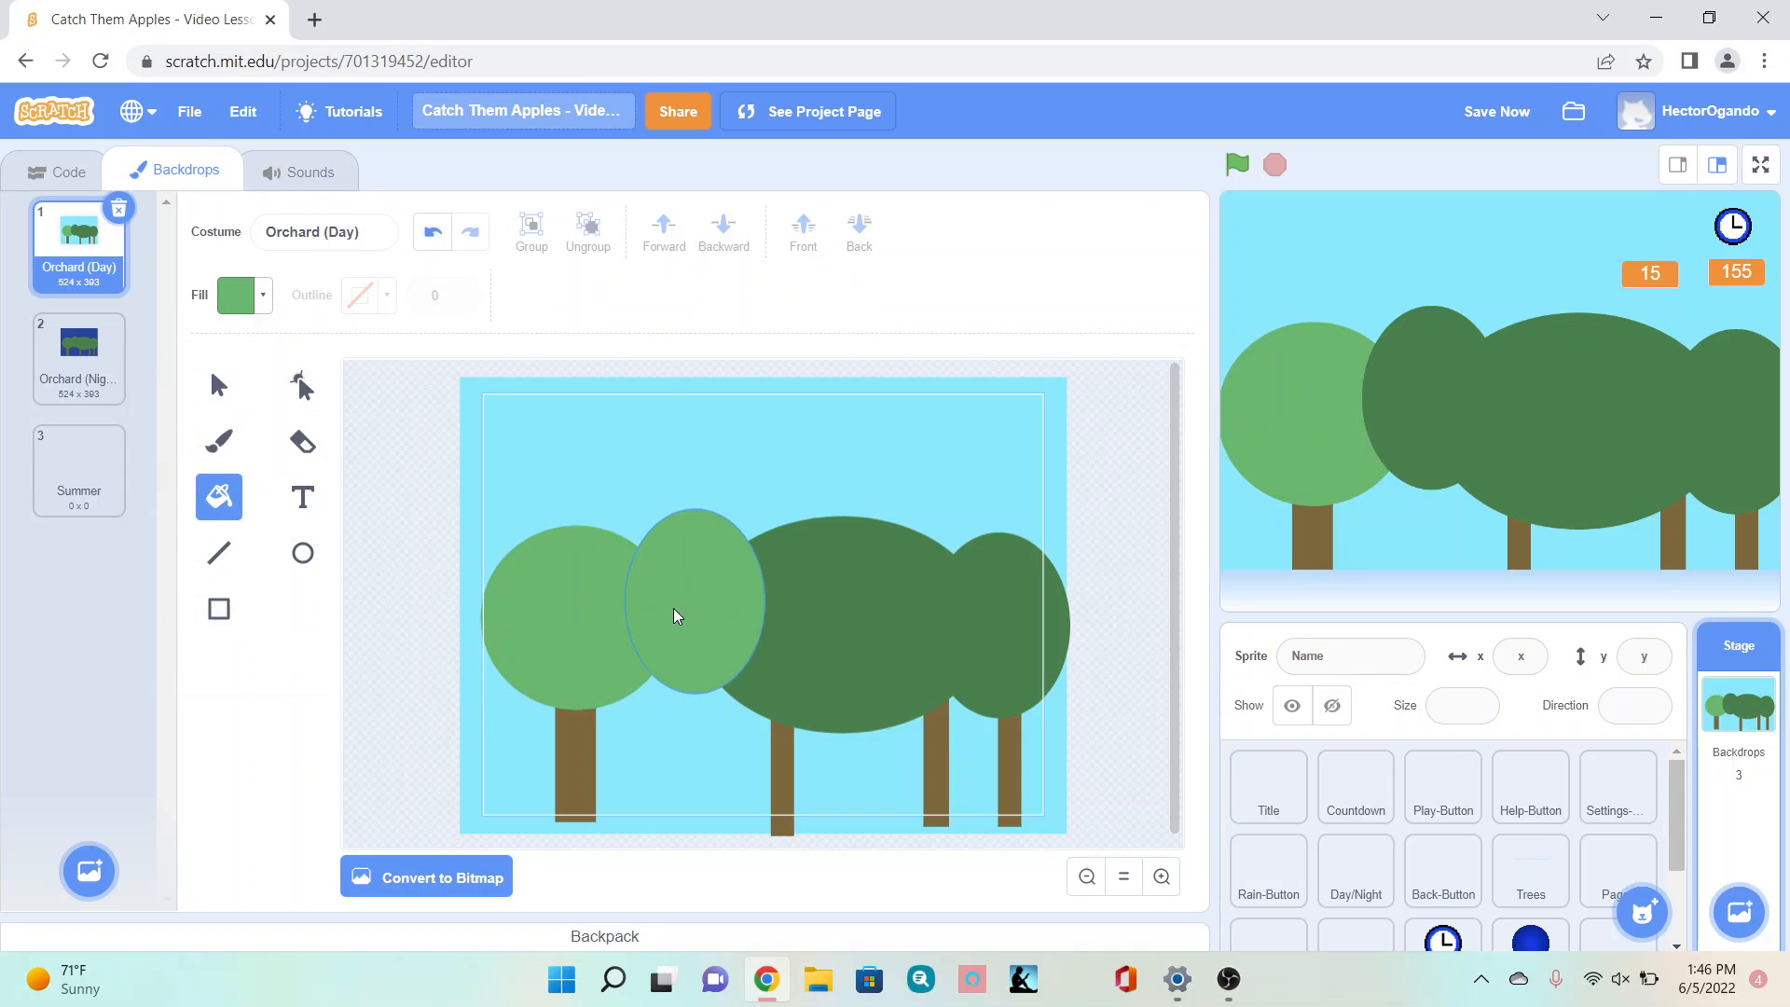
left_click(895, 643)
left_click(1021, 615)
left_click(79, 352)
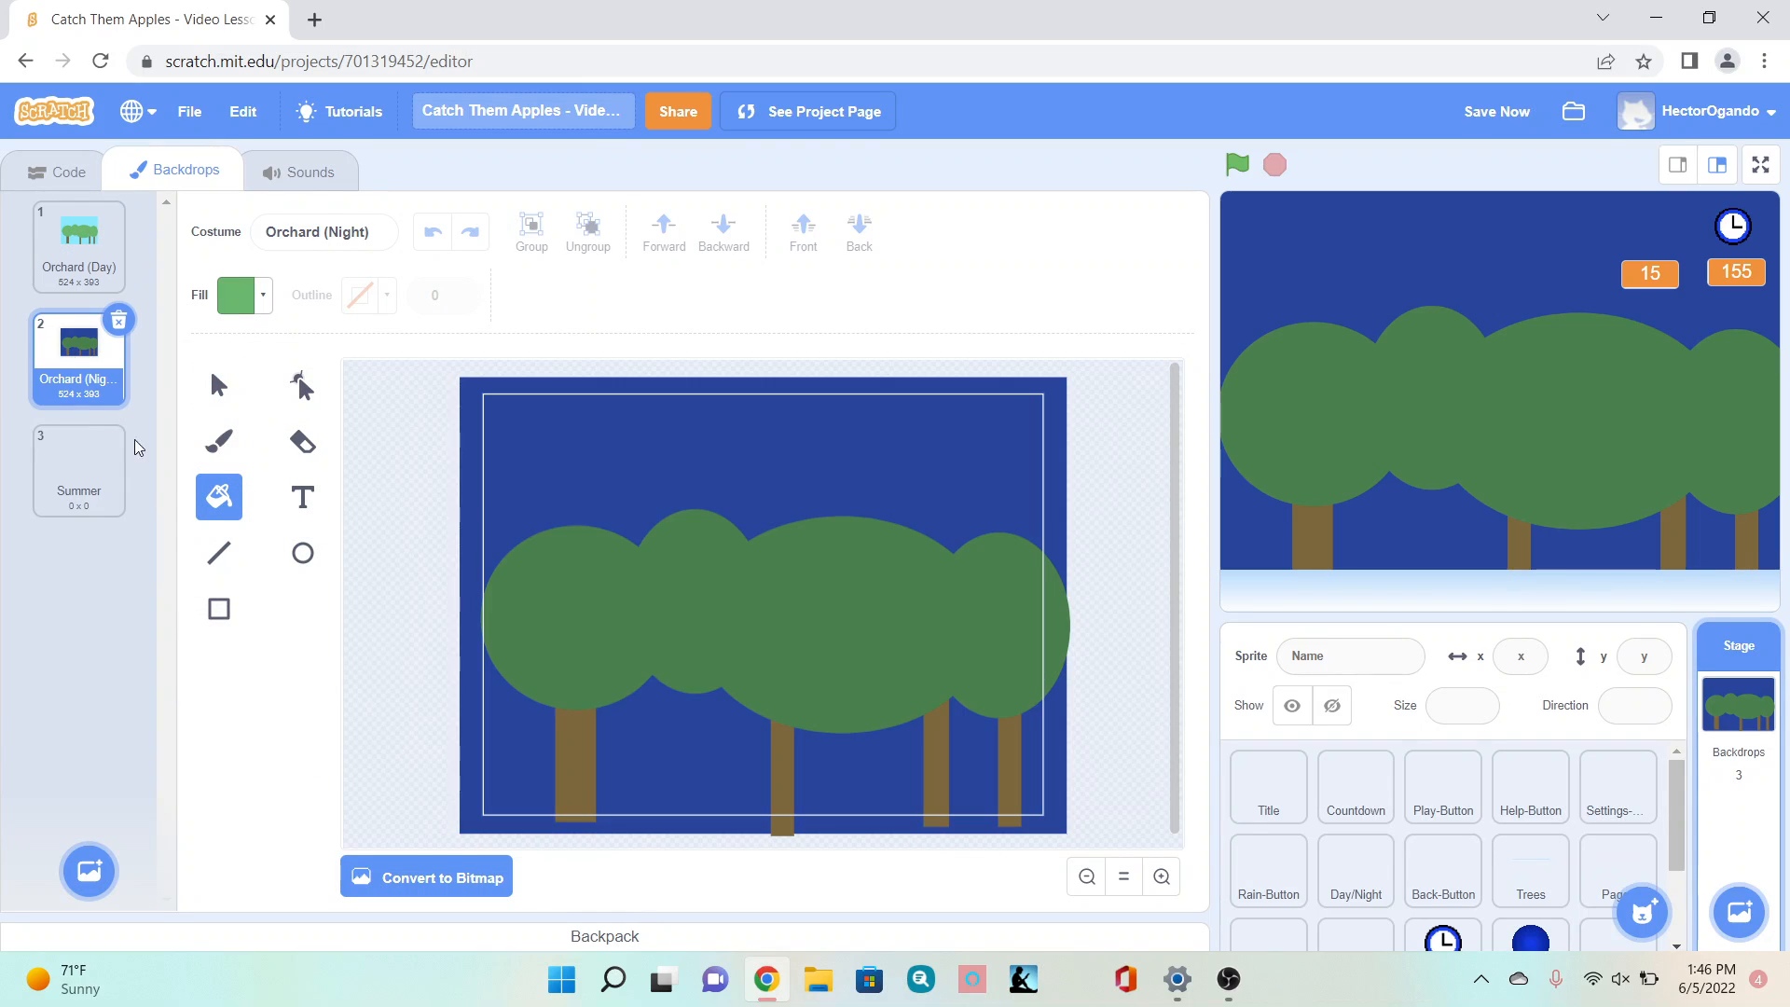
Step: Paste the copied orchard drawing into the empty Summer backdrop
left_click(213, 387)
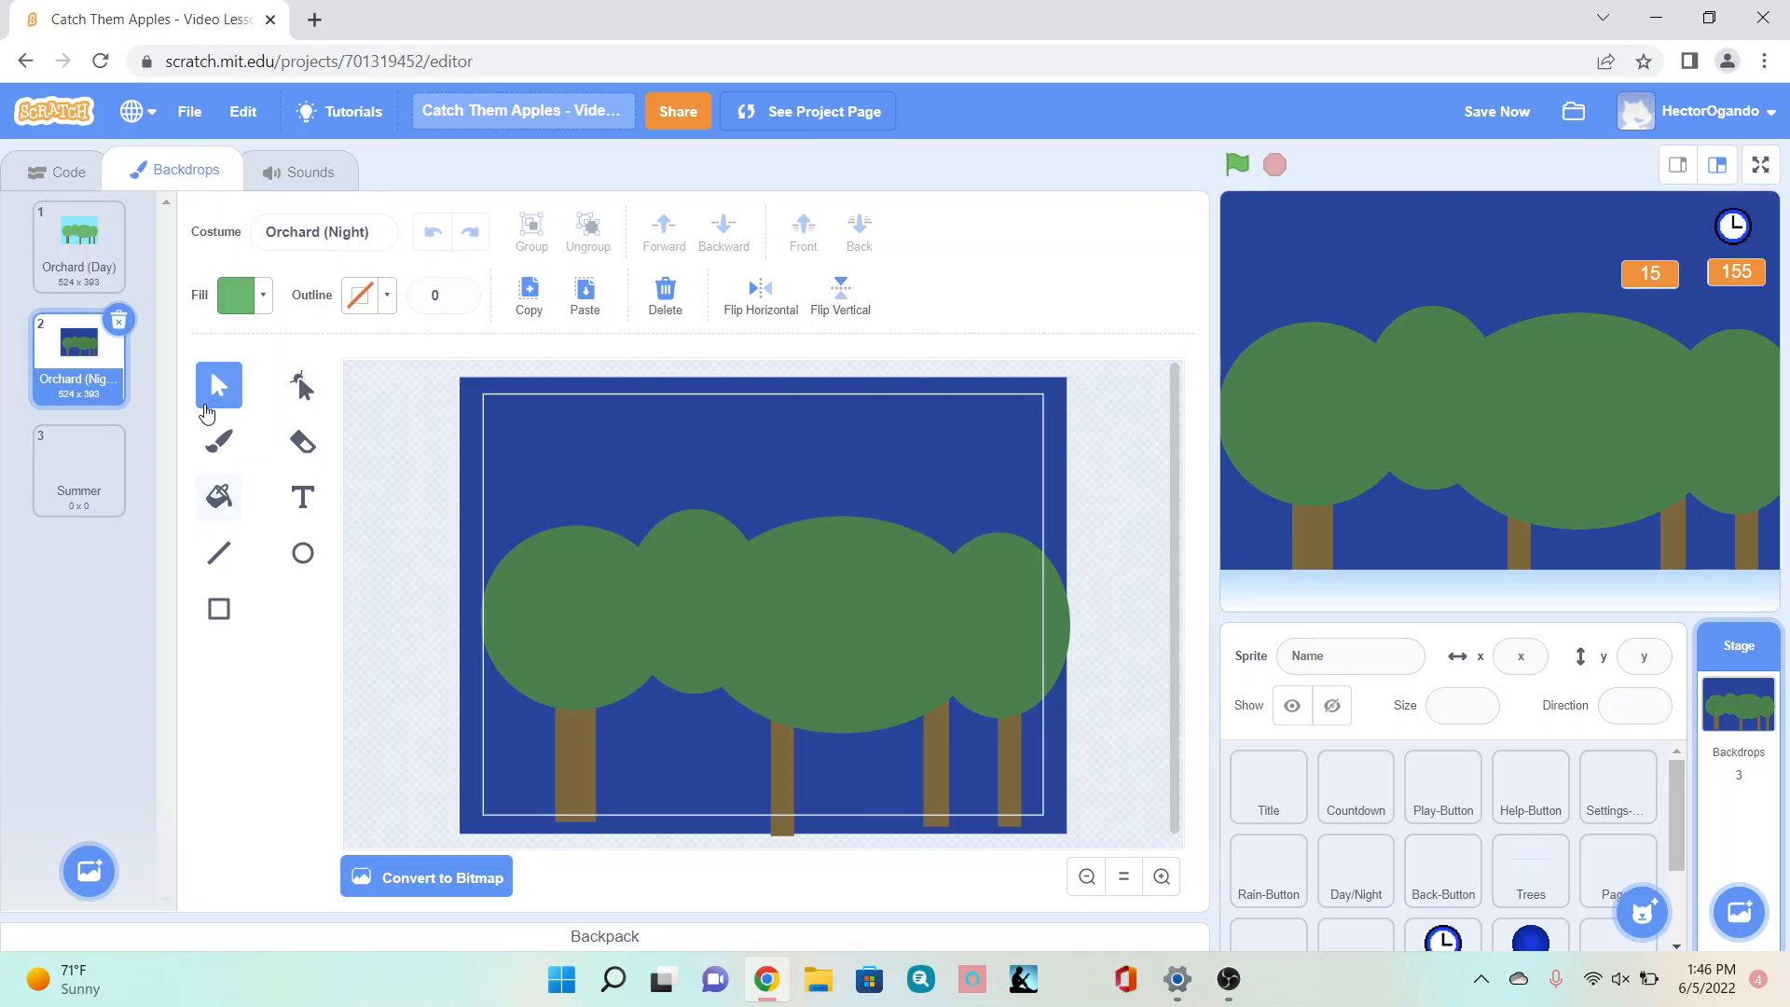
left_click(93, 494)
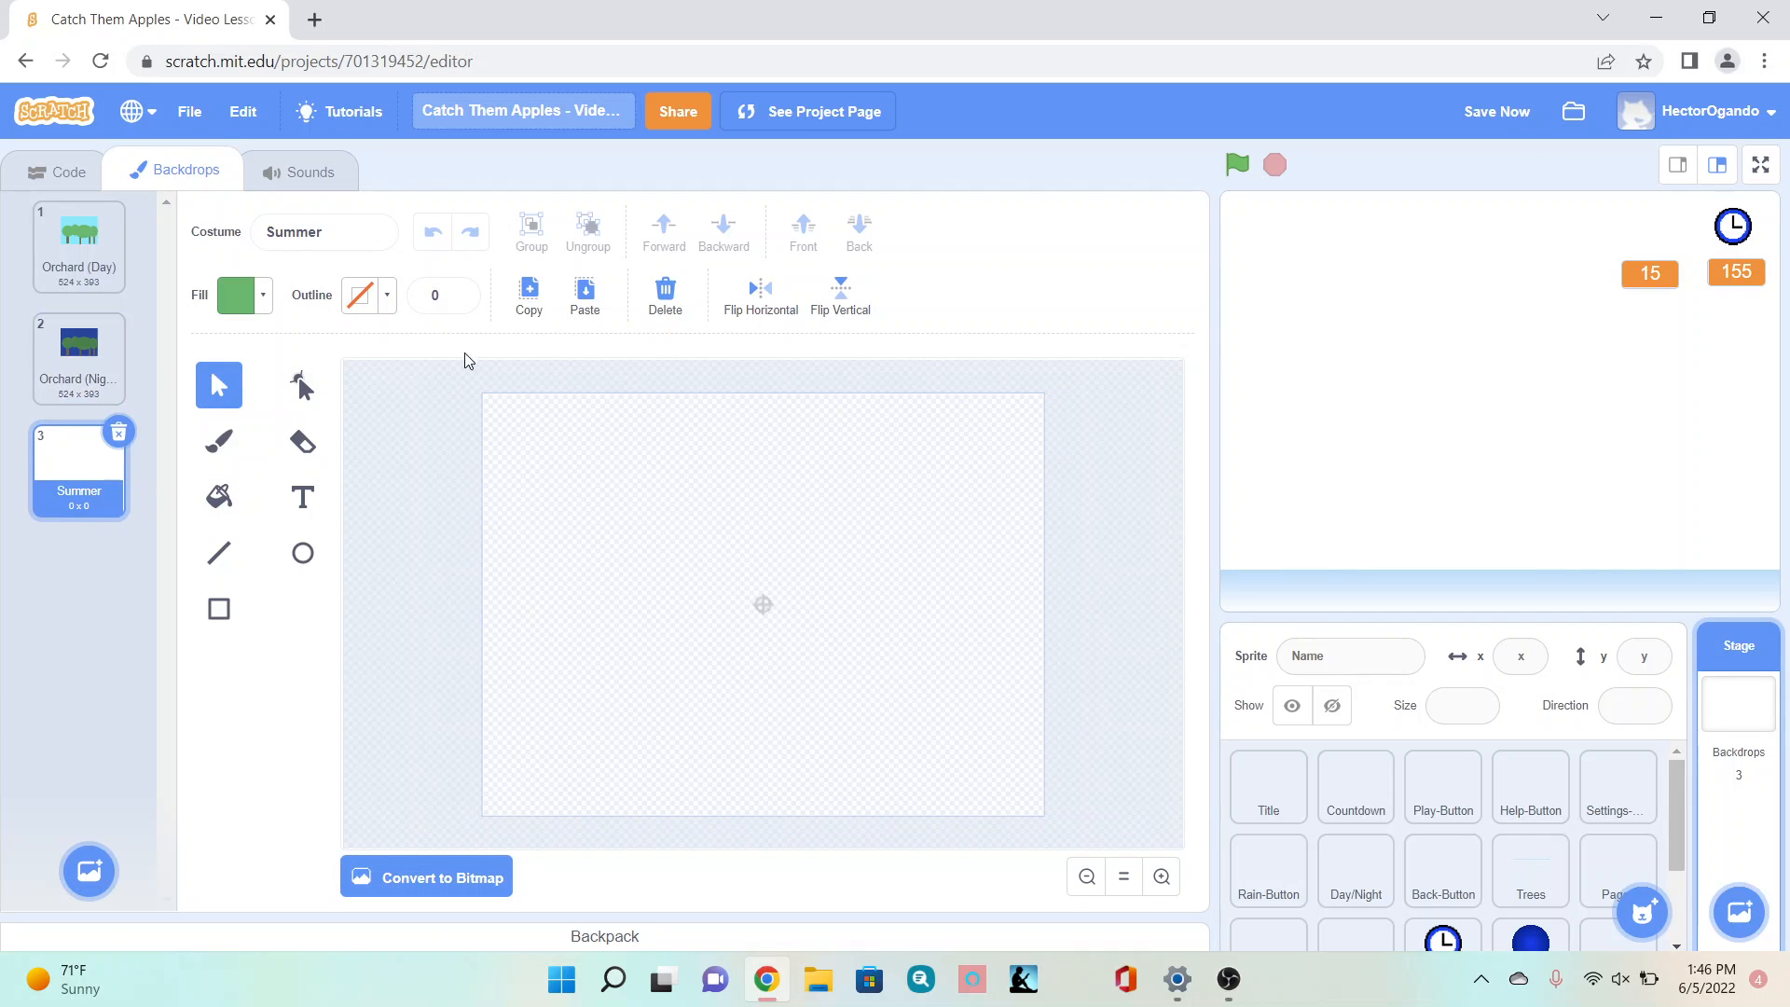
left_click(582, 300)
left_click(324, 435)
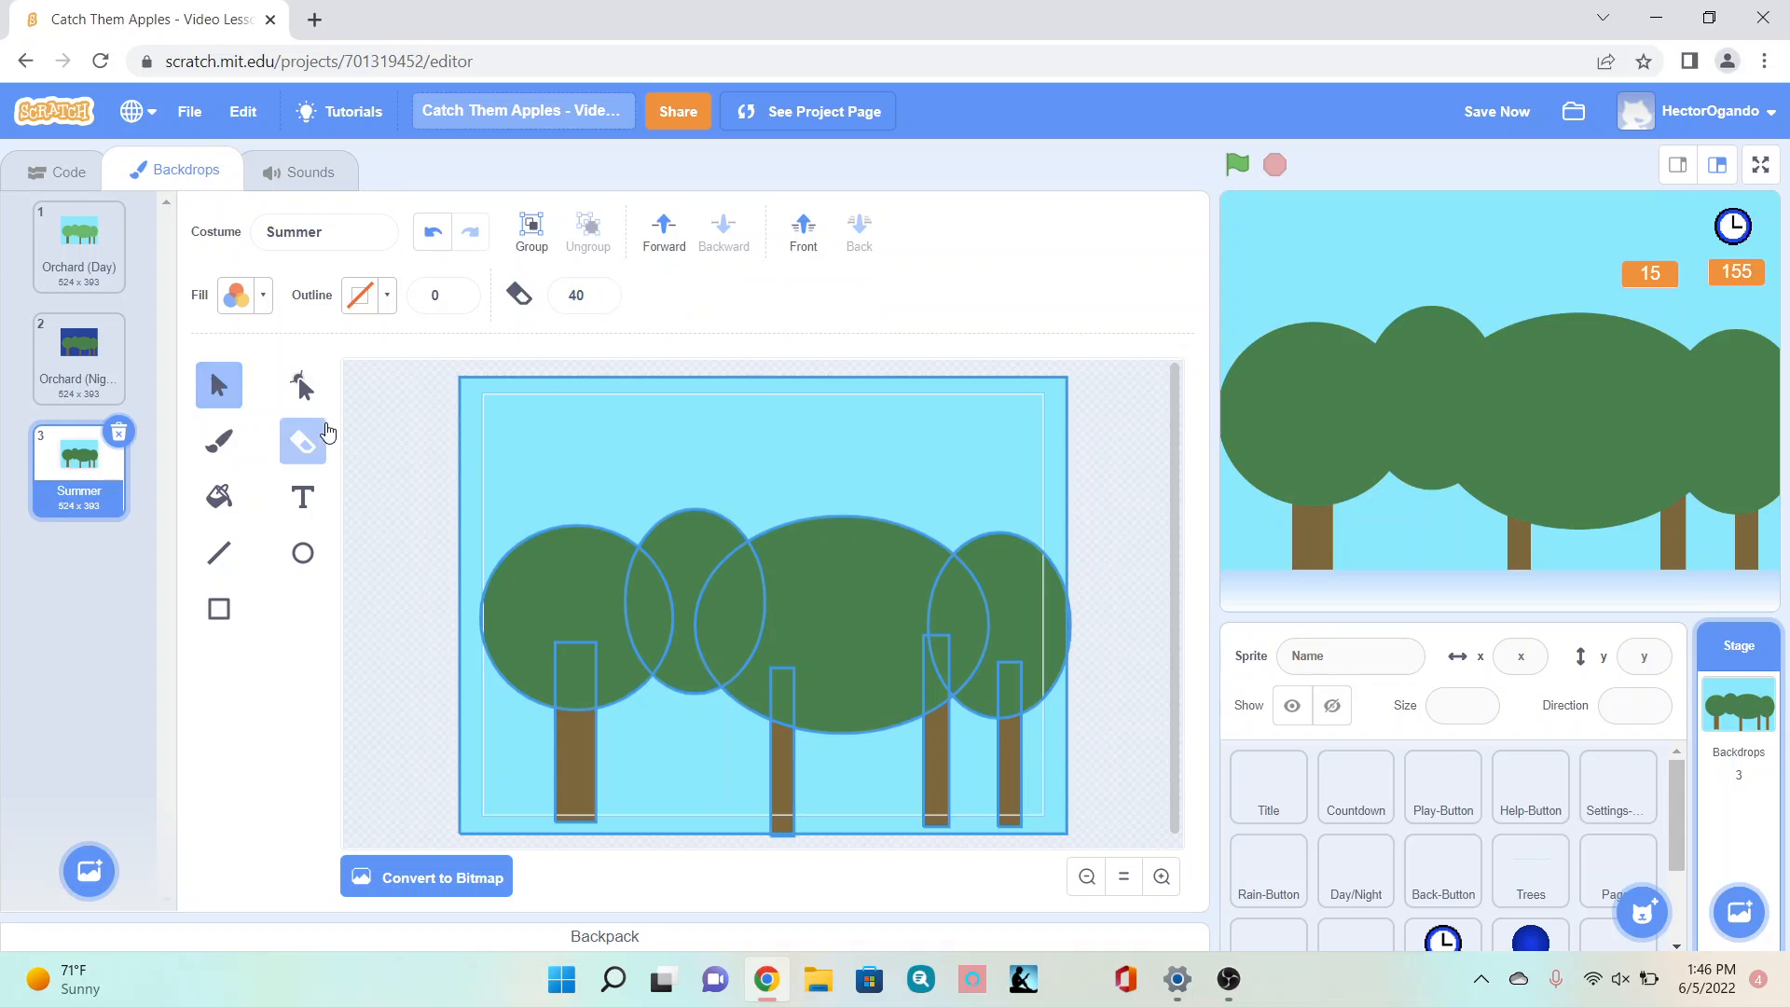
left_click(207, 382)
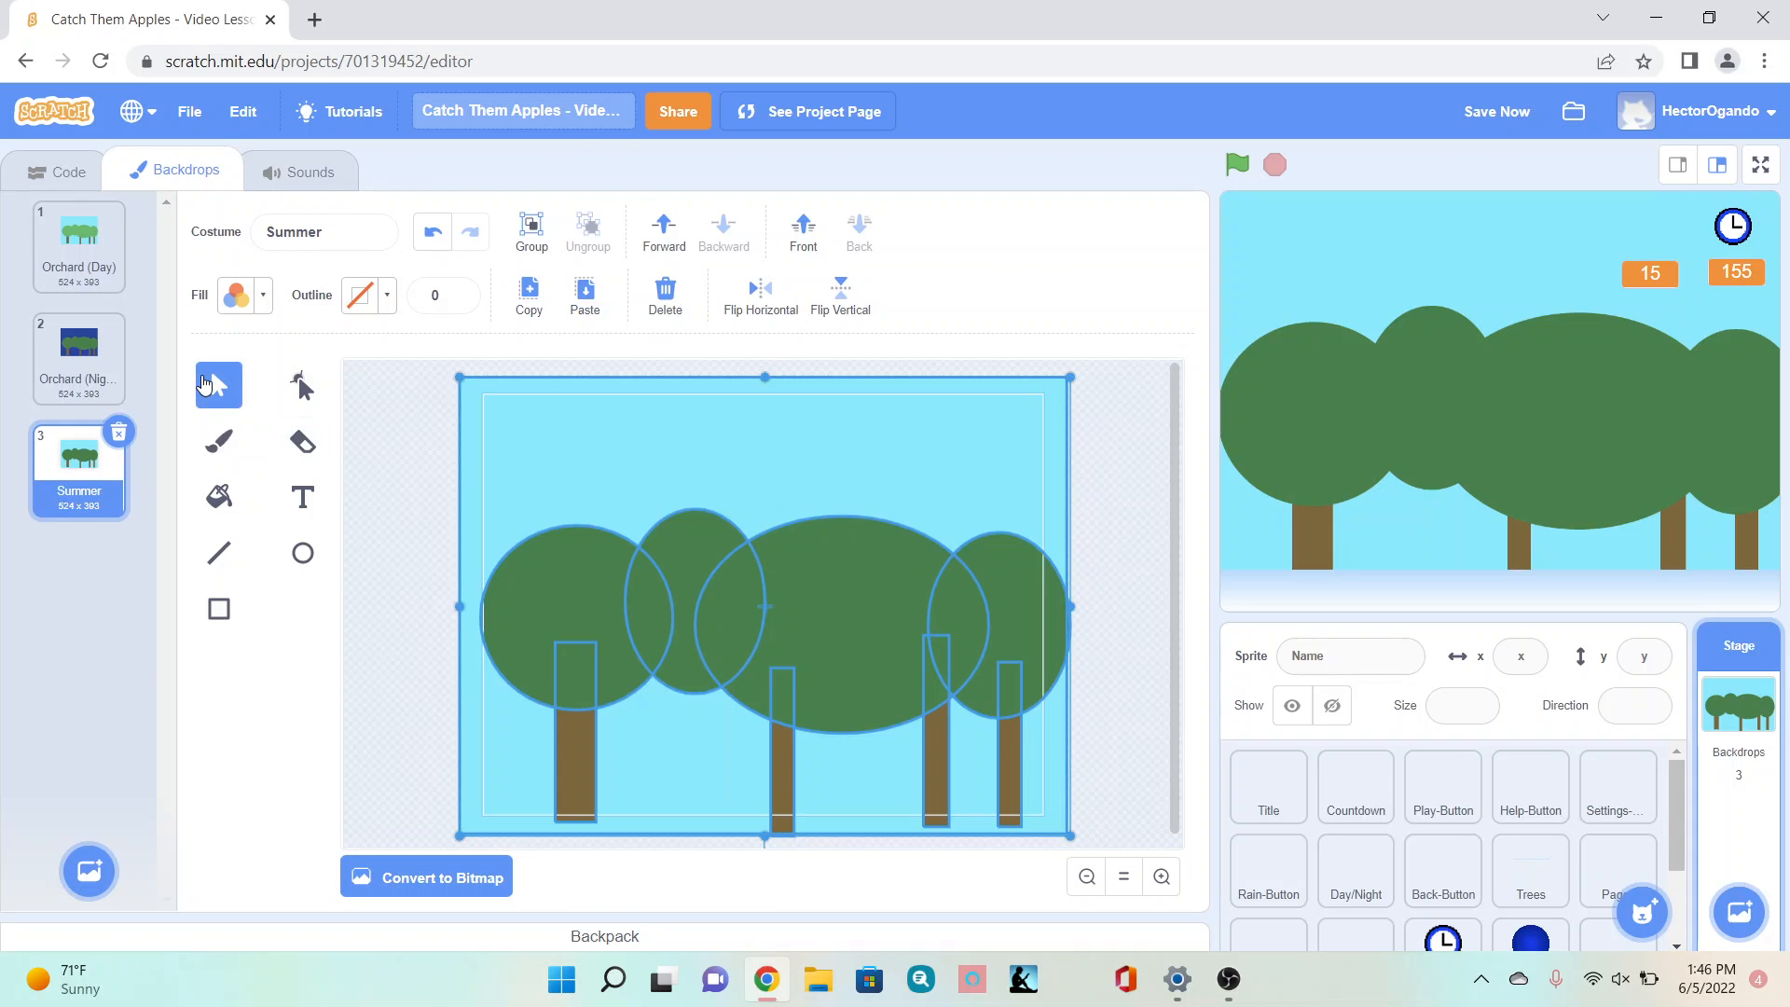
Step: Lighten the sky rectangle in the Summer backdrop by setting its fill saturation to 18
left_click(422, 494)
left_click(527, 479)
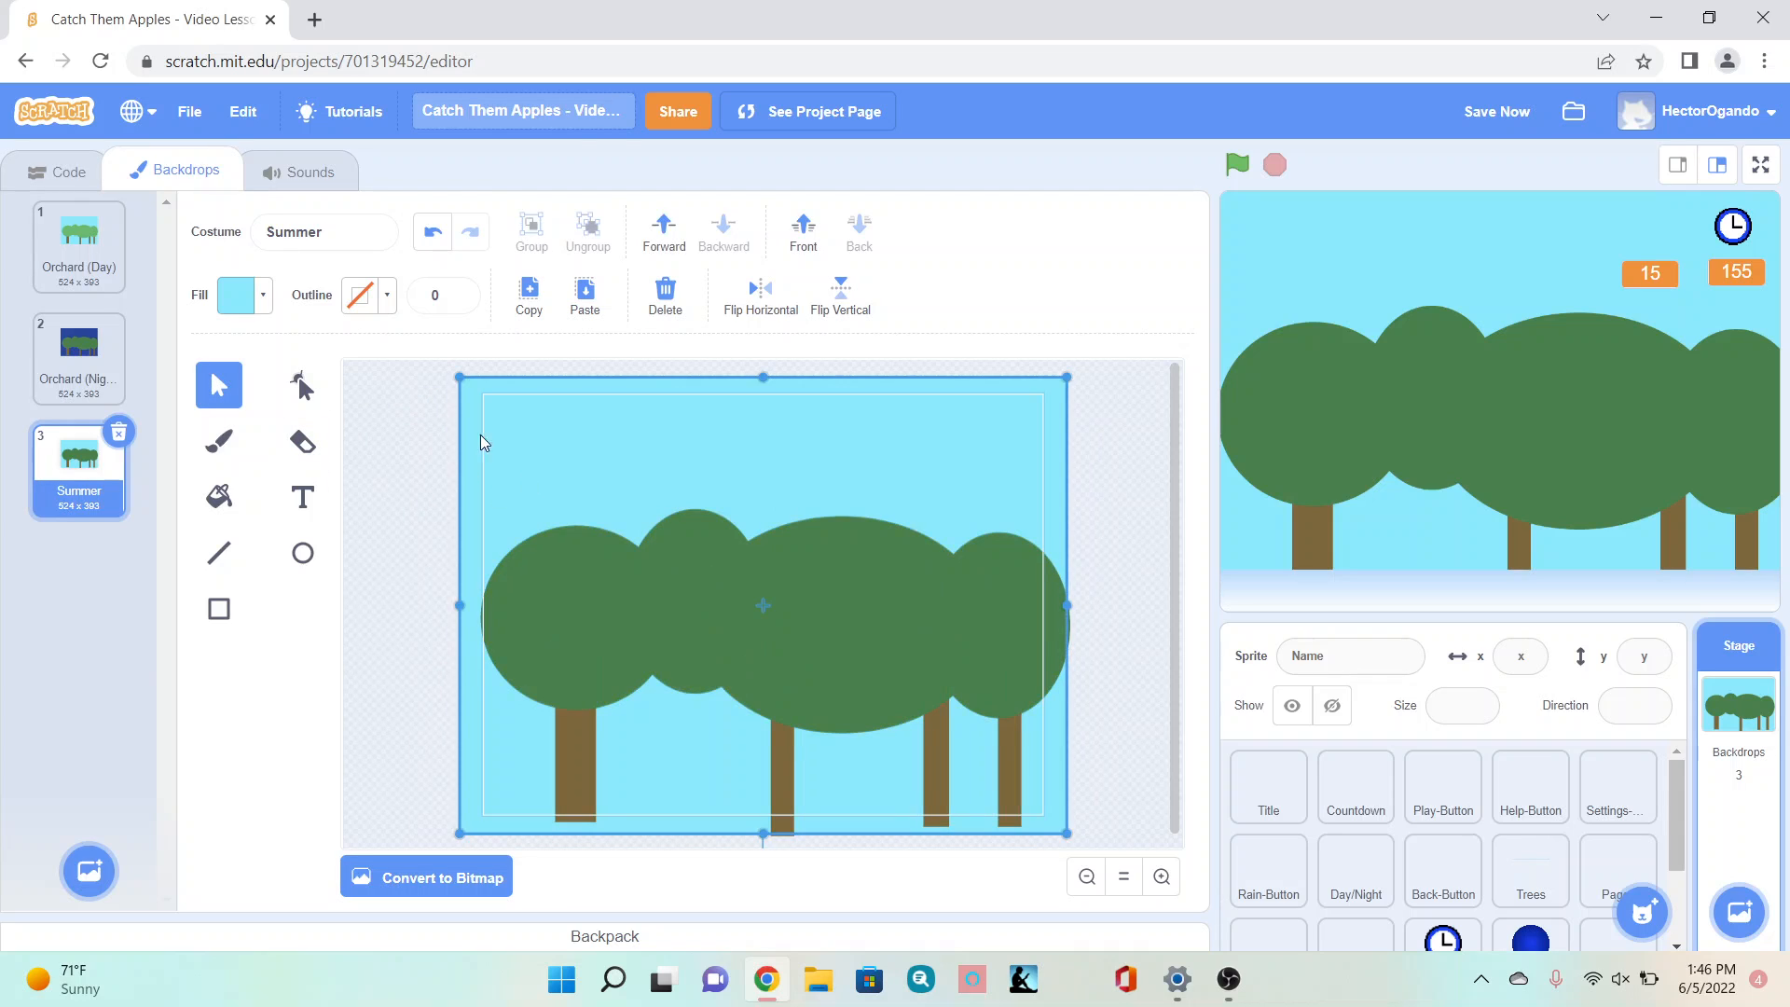
left_click(266, 296)
right_click(266, 296)
left_click(264, 293)
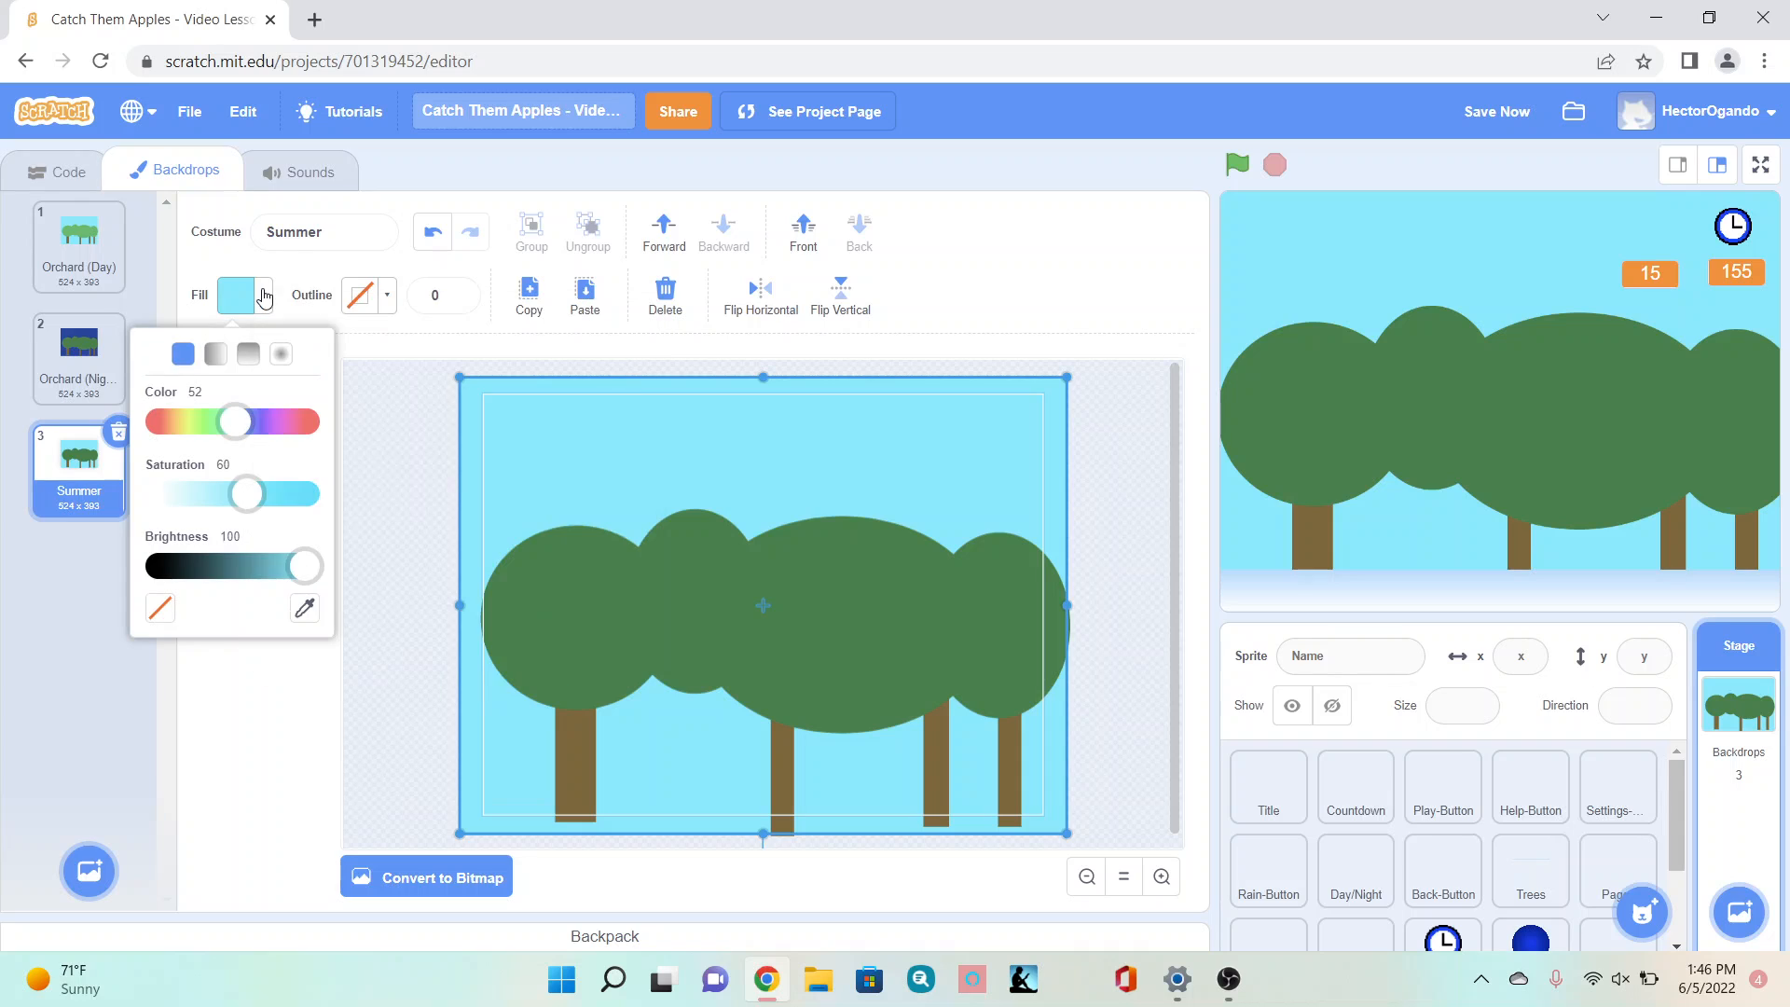
left_click(220, 500)
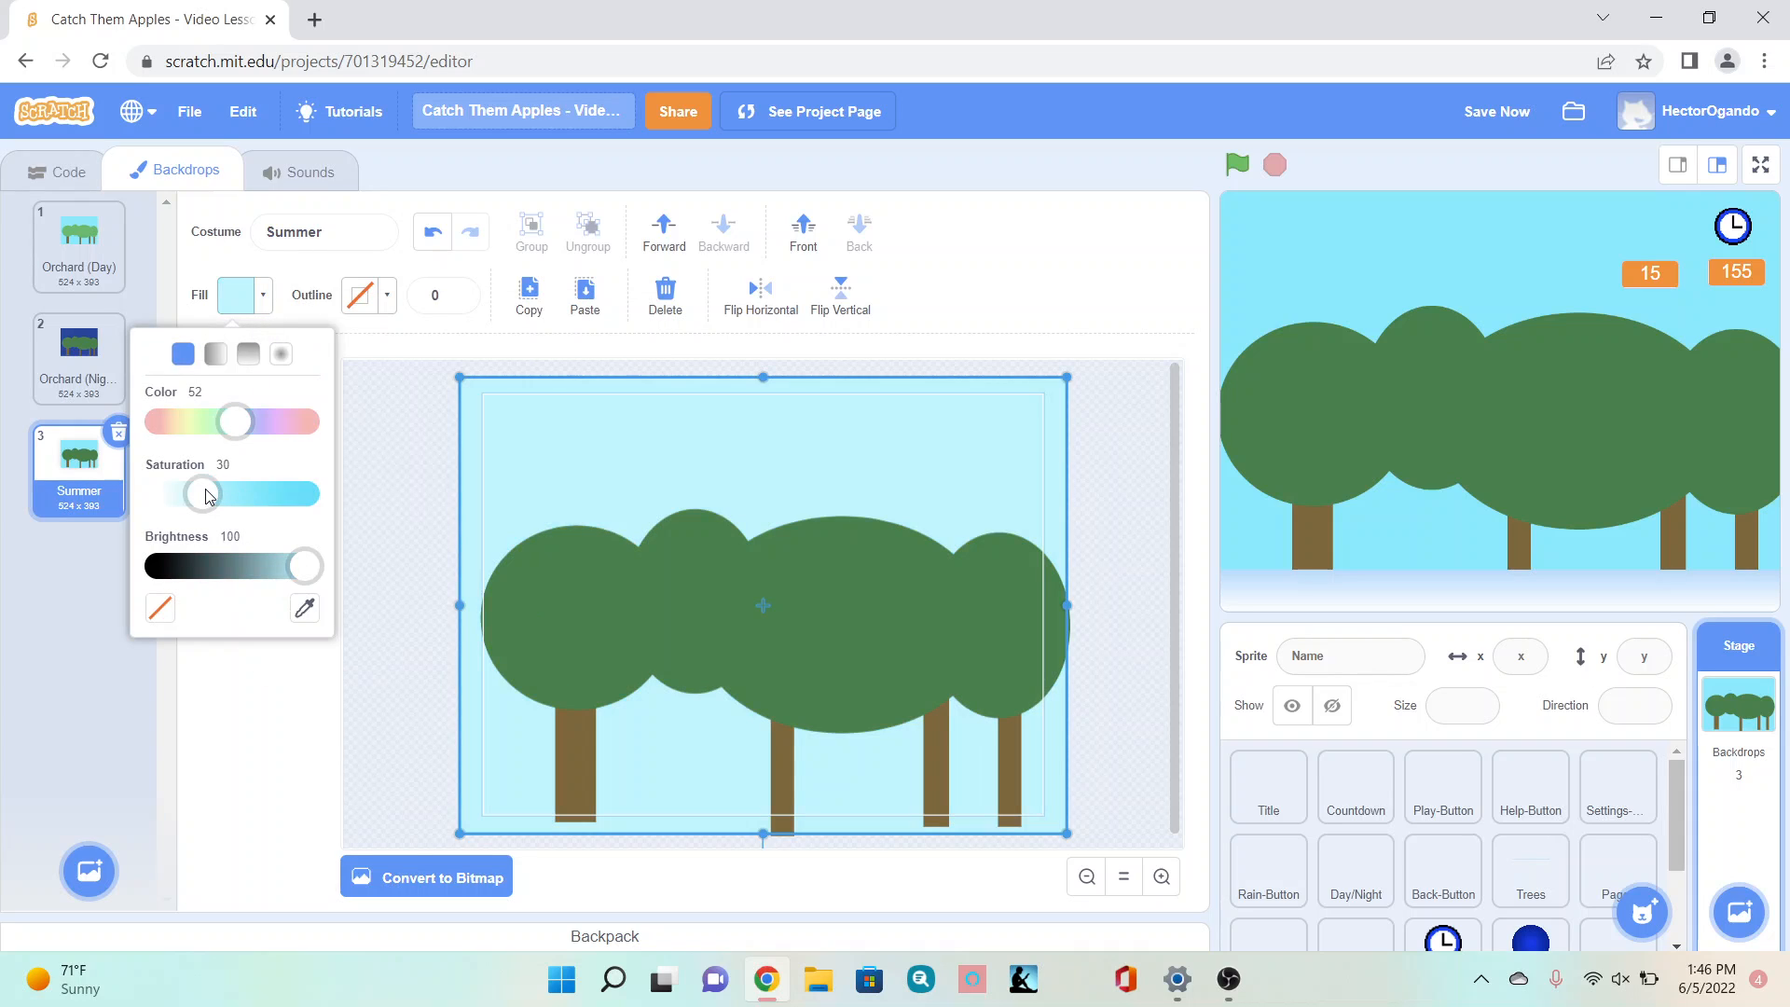
left_click_drag(207, 496, 189, 496)
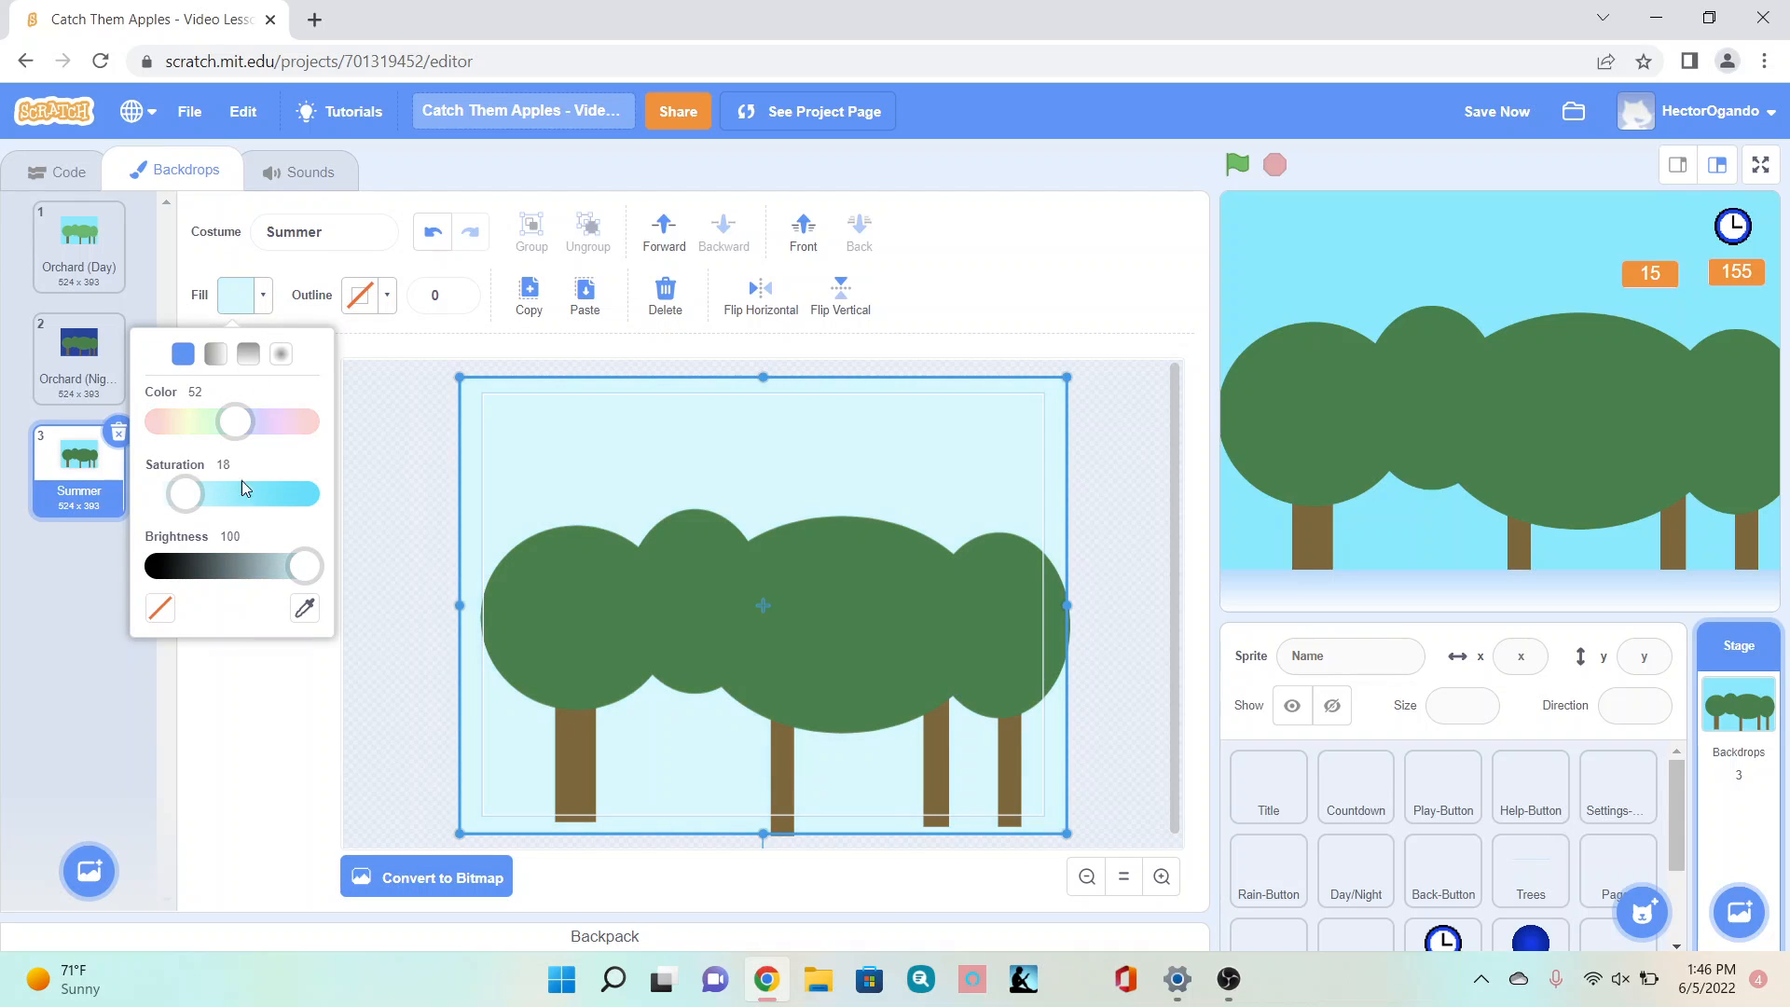
left_click(377, 474)
Step: Select all four crowns and trunks without the sky, squash them to a lower height and move them to the backdrop's upper part
left_click(587, 634)
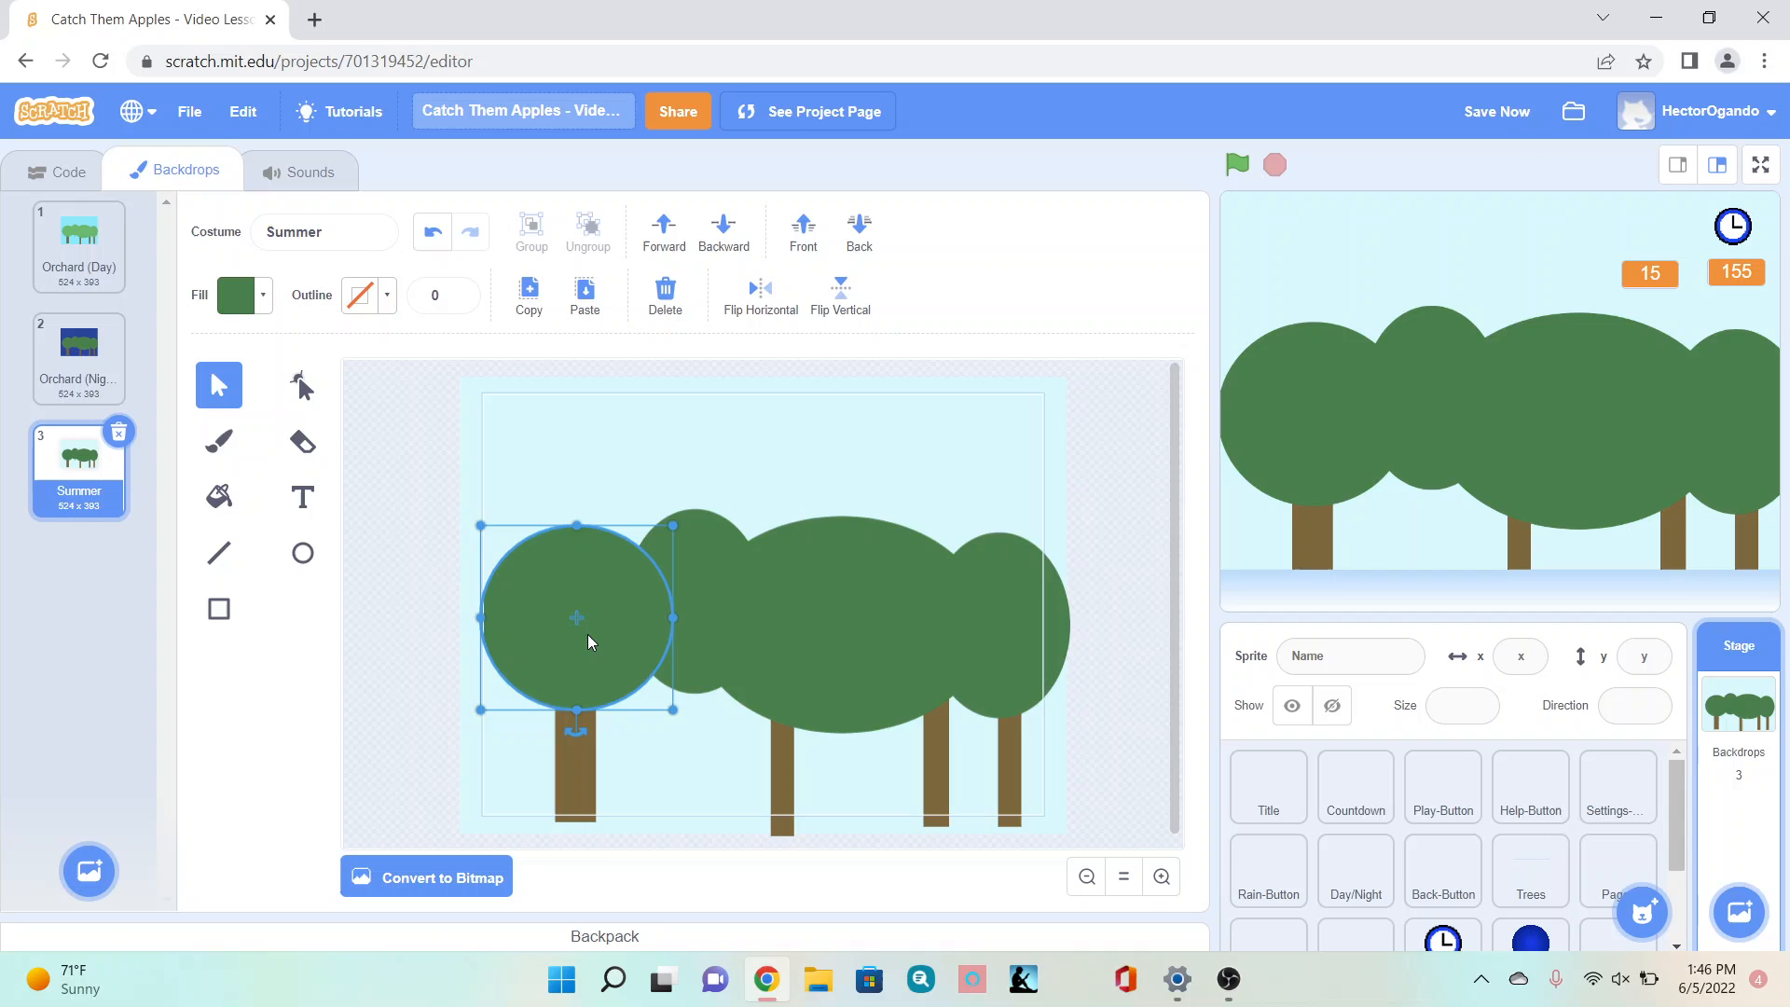
left_click(698, 640, "shift")
left_click(787, 646, "shift")
left_click(964, 645, "shift")
left_click(992, 751, "shift")
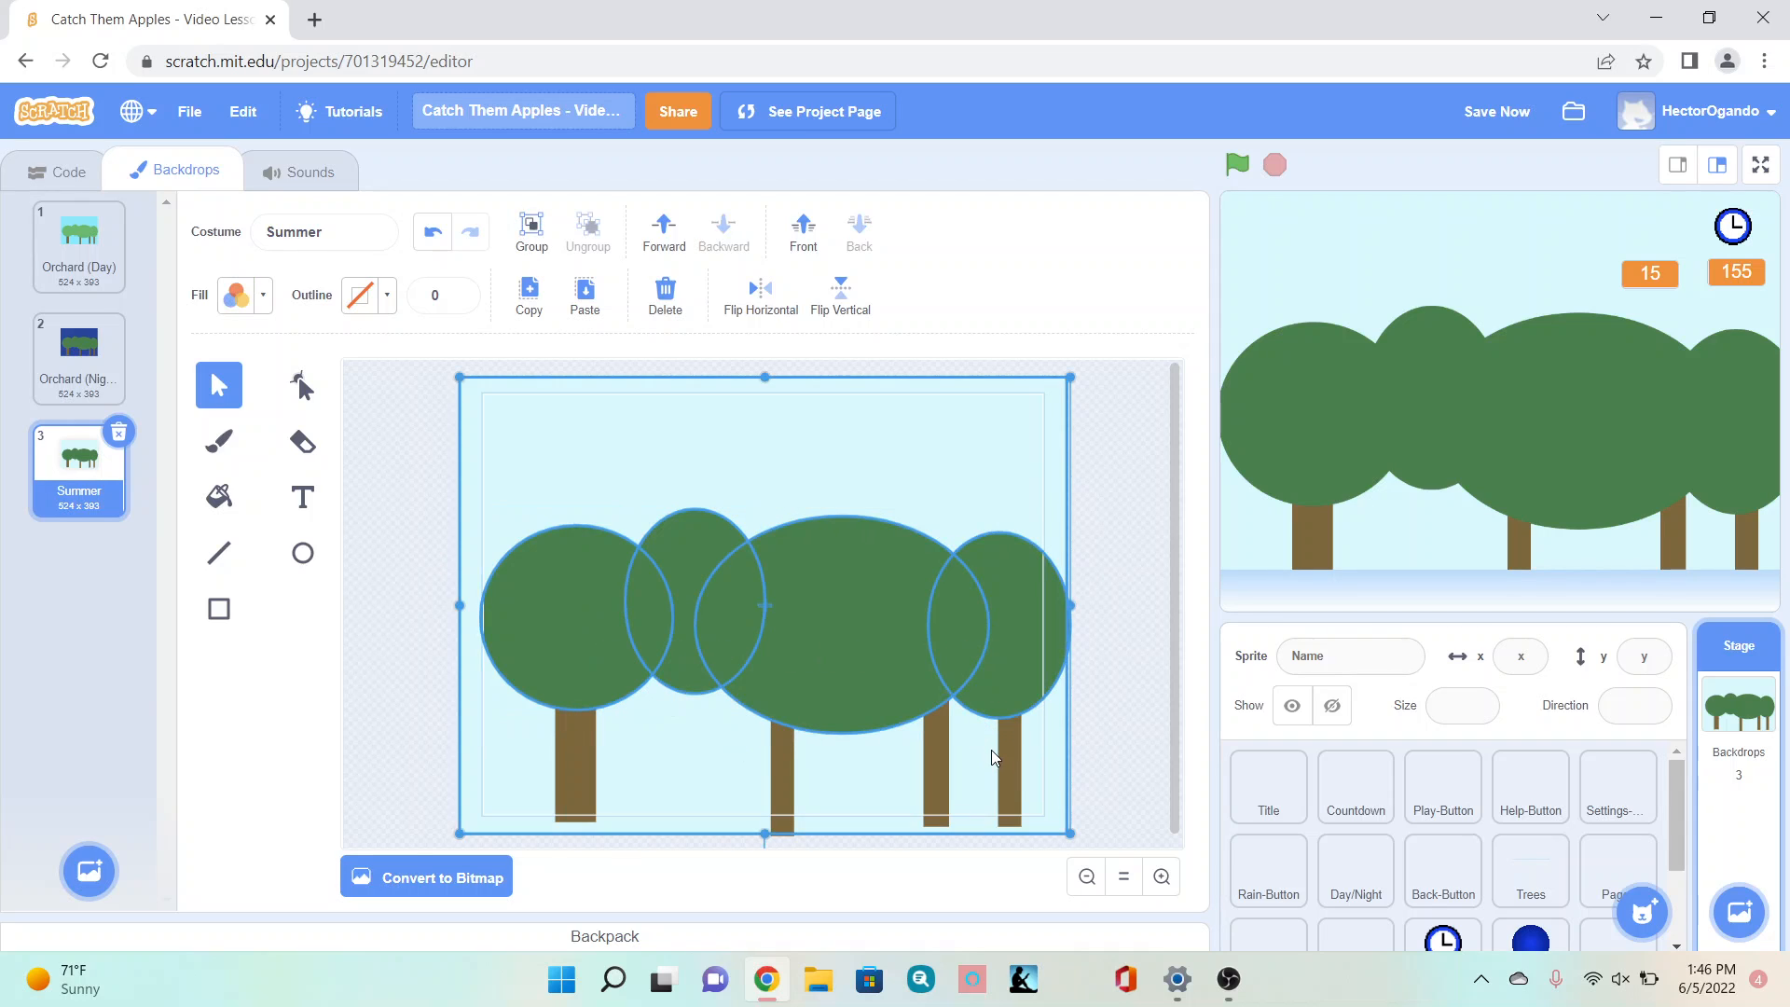
left_click(994, 723, "shift")
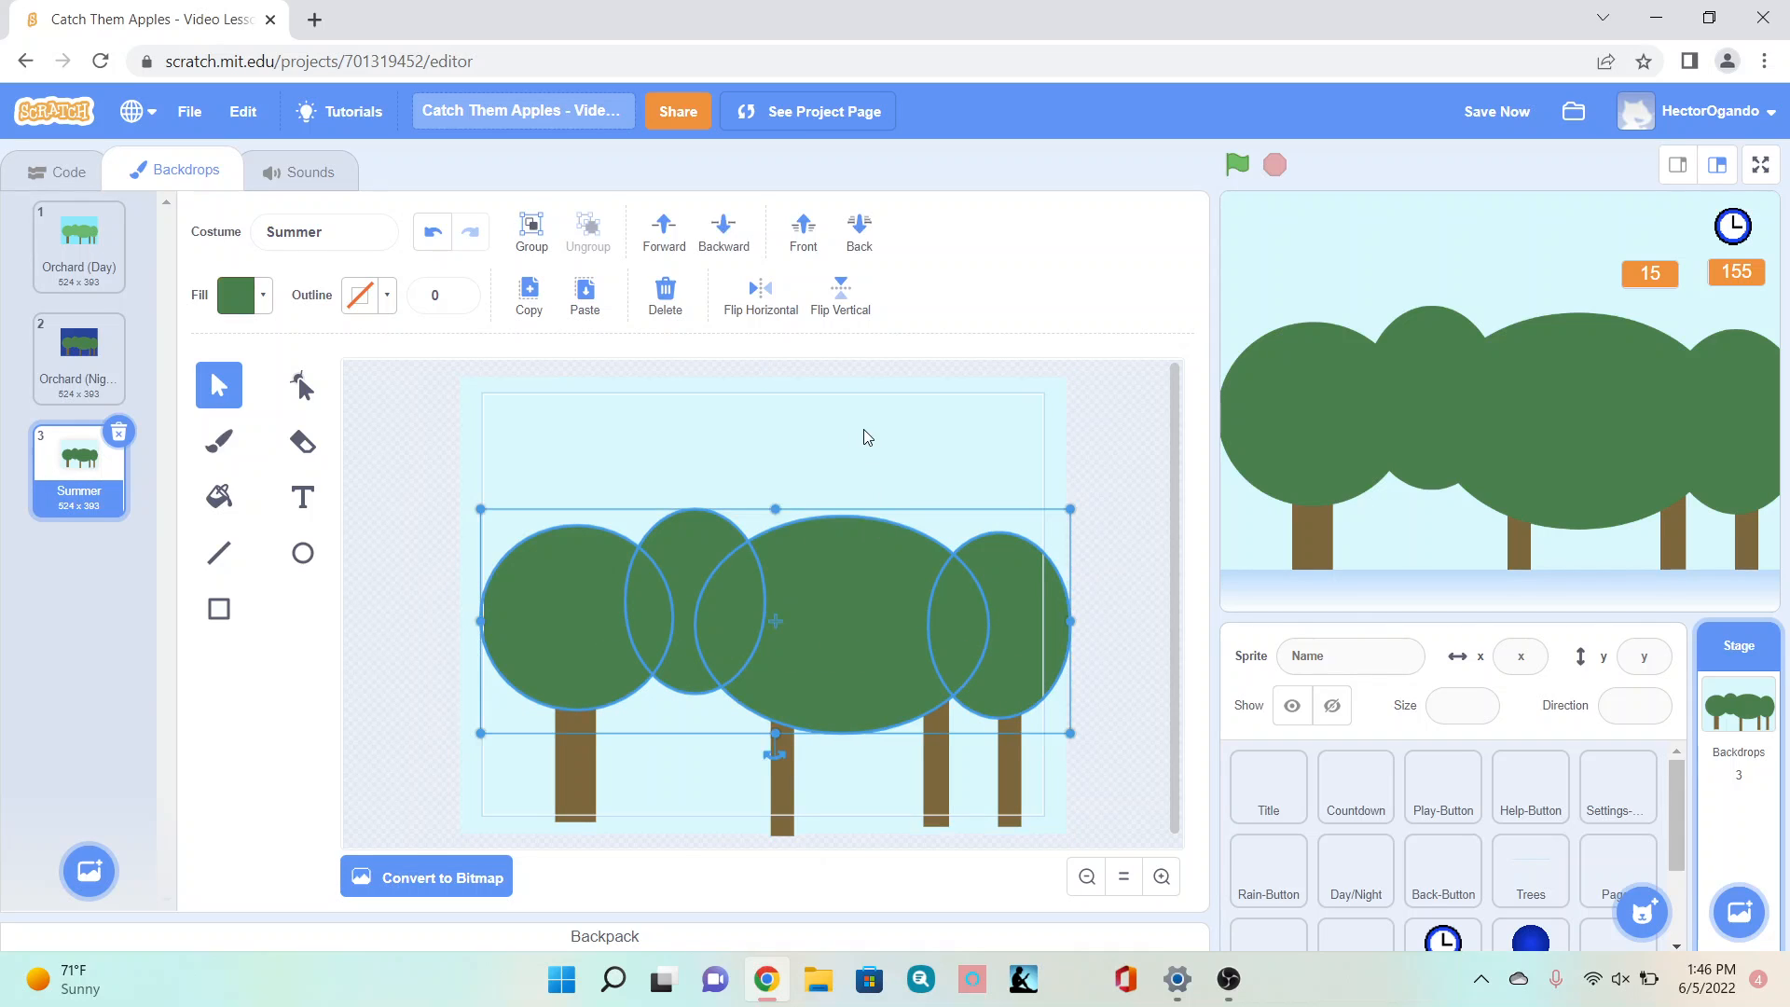
left_click(1010, 783, "shift")
left_click(938, 770, "shift")
left_click(783, 765, "shift")
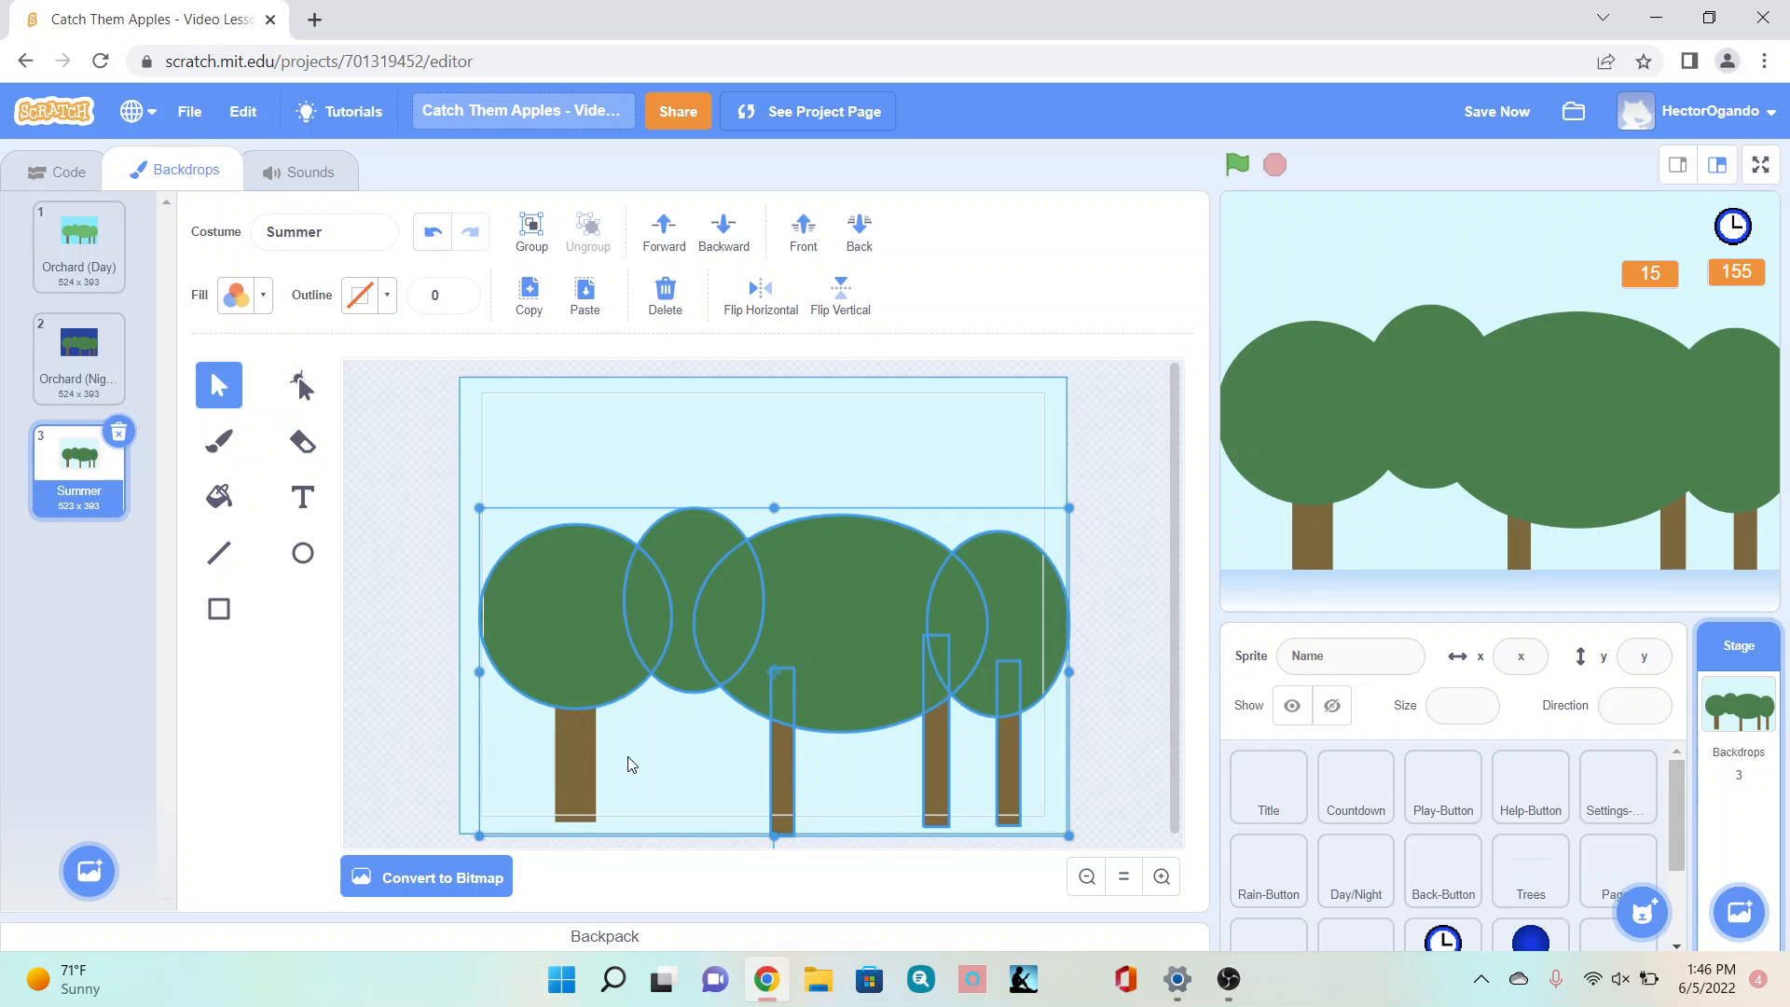
left_click(574, 764, "shift")
left_click_drag(475, 504, 488, 551)
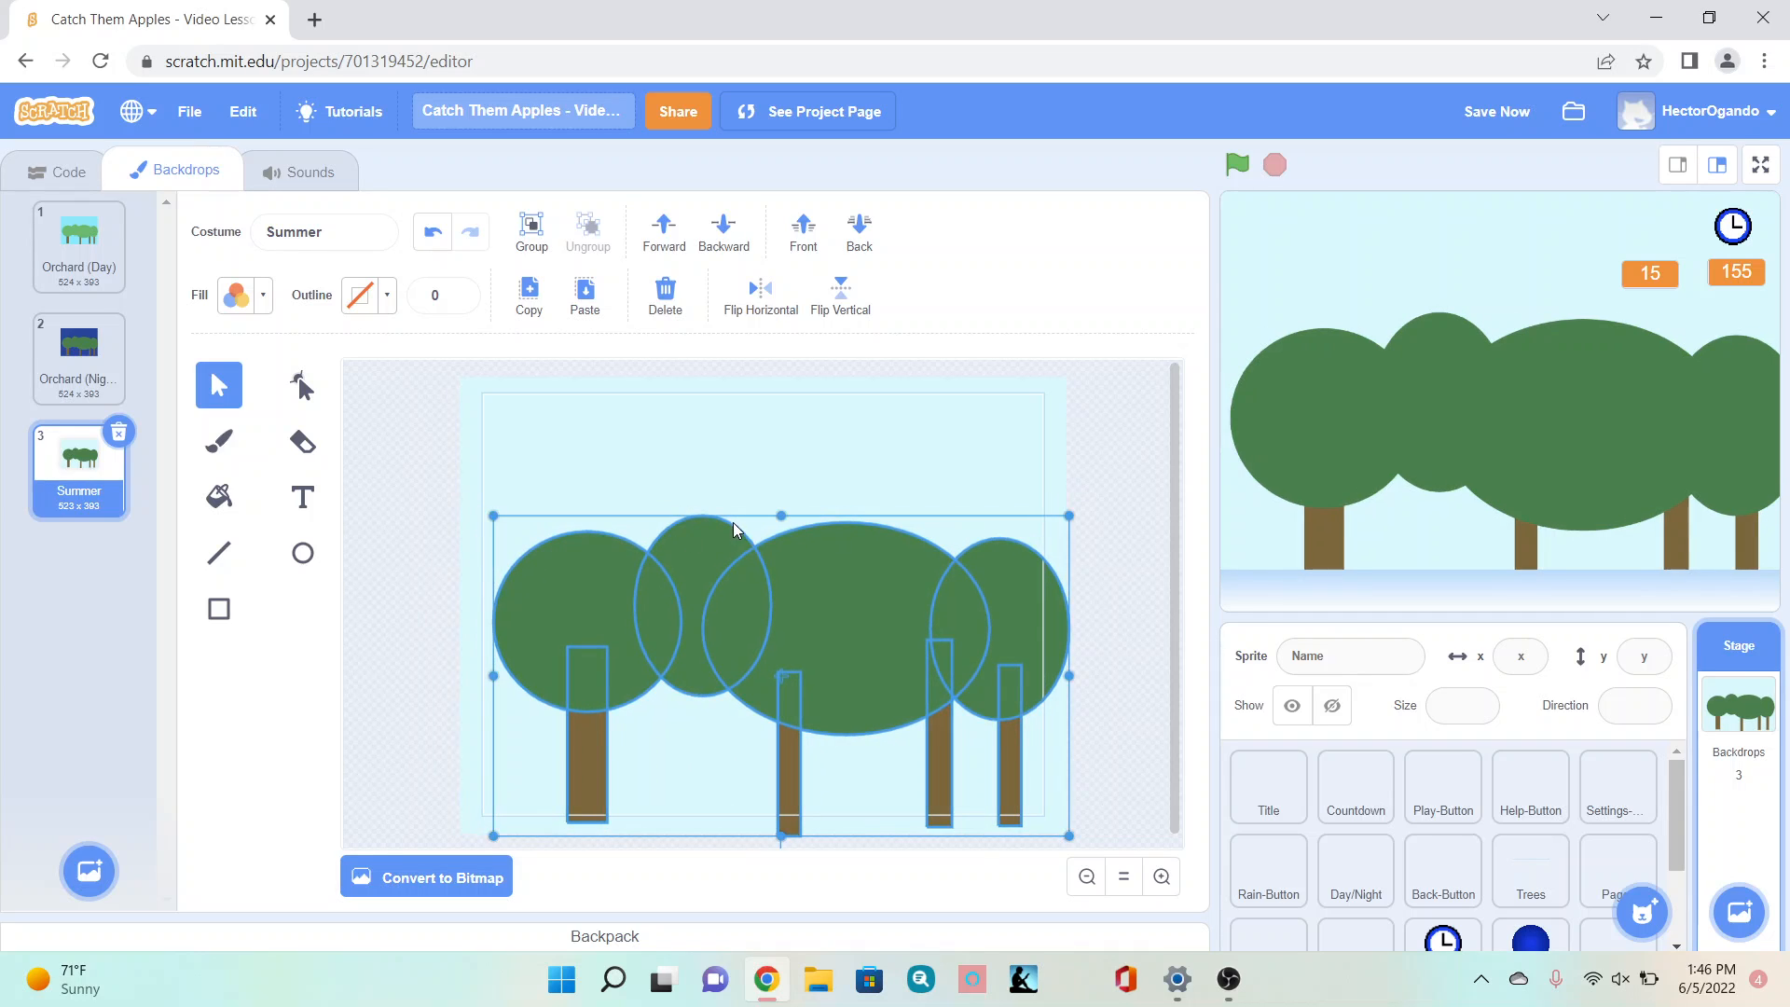
left_click_drag(781, 515, 781, 579)
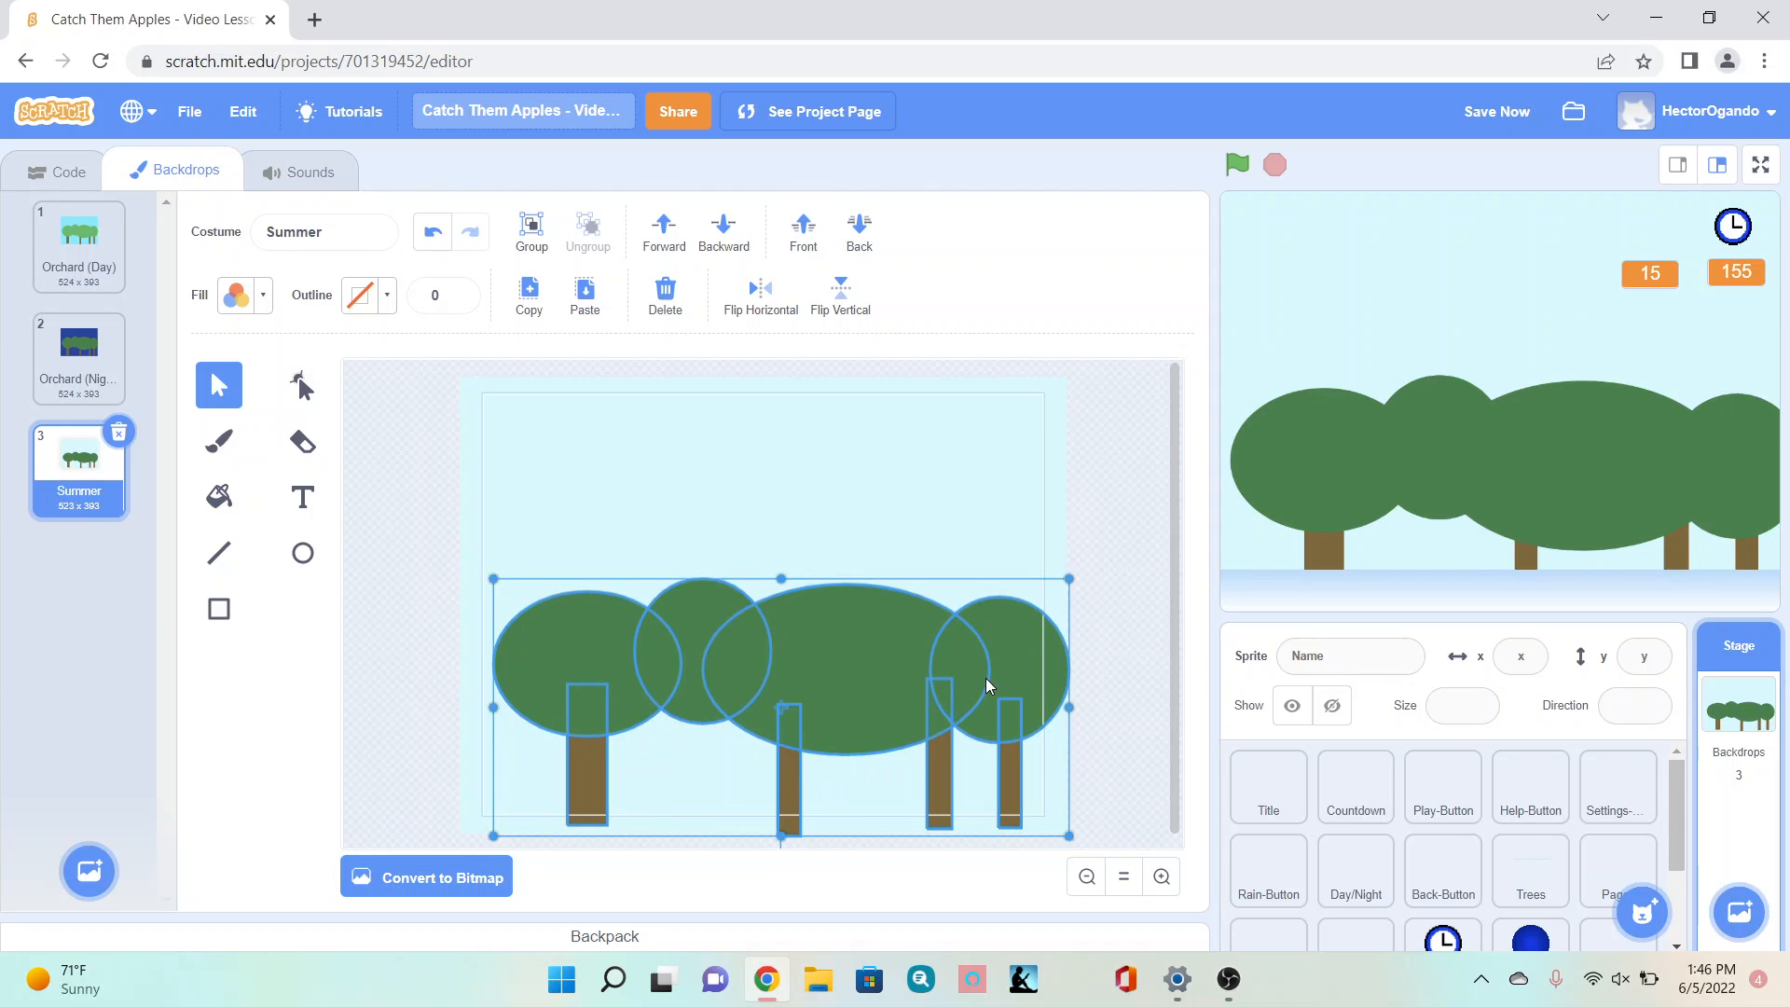
left_click_drag(987, 681, 974, 489)
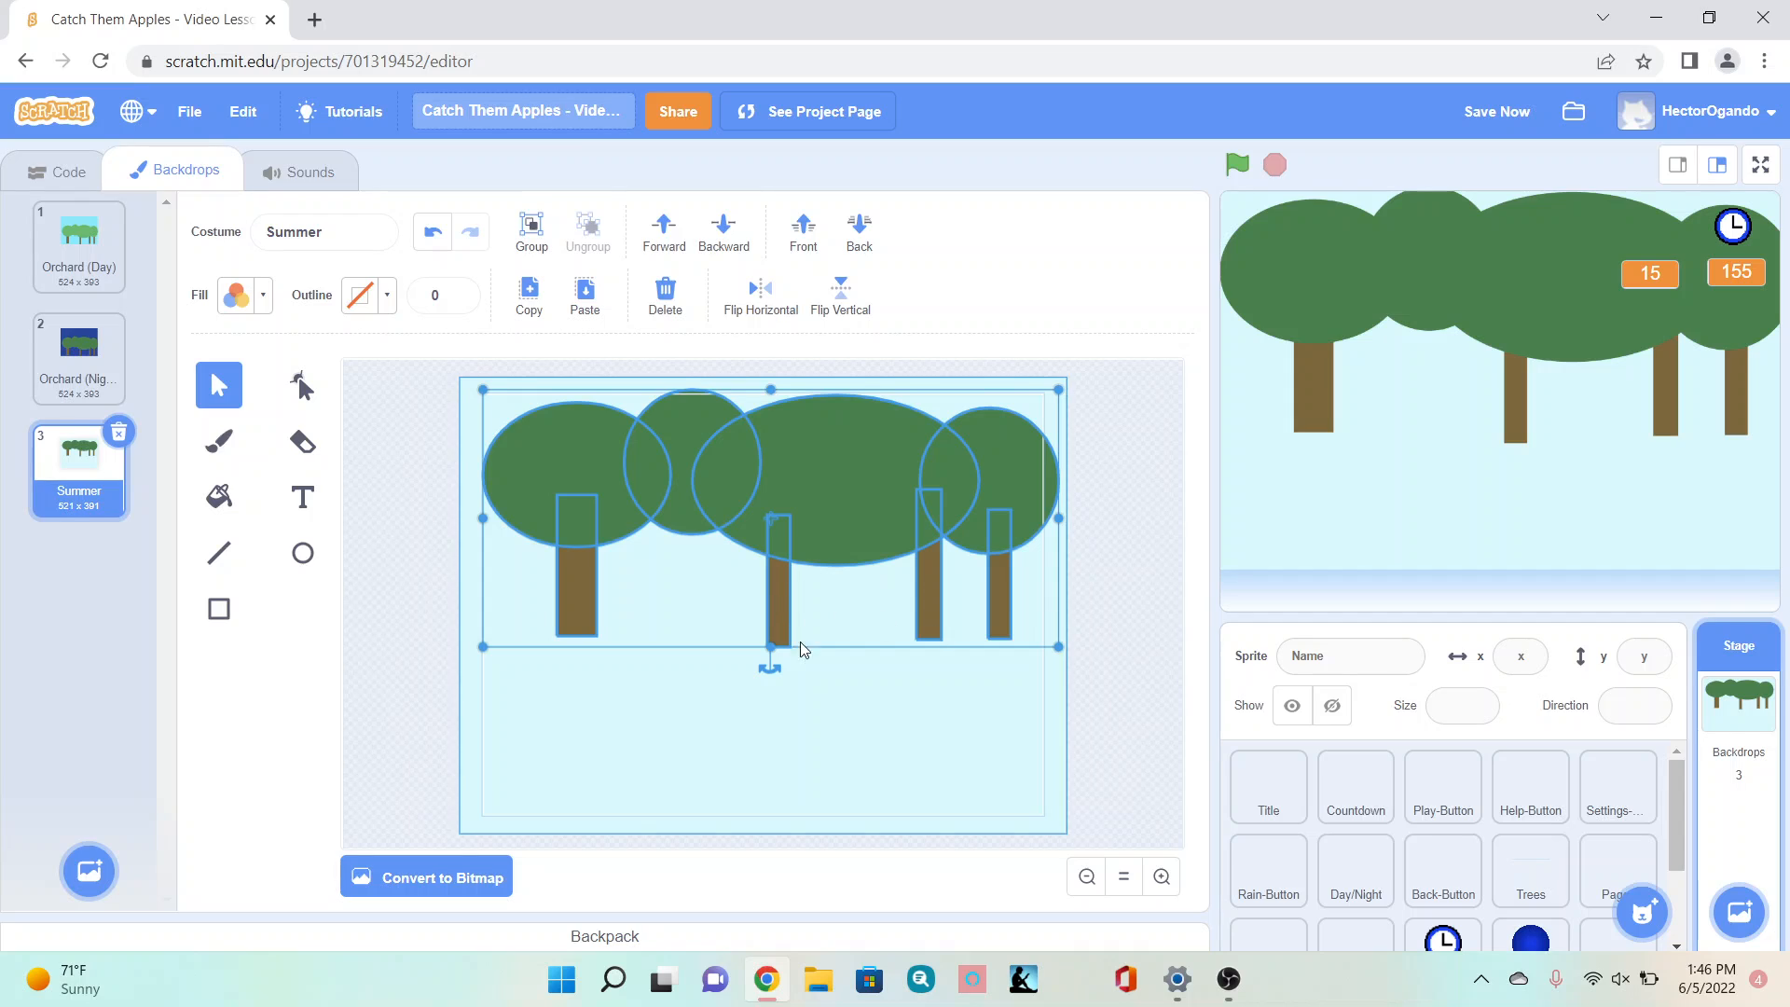
left_click(1127, 645)
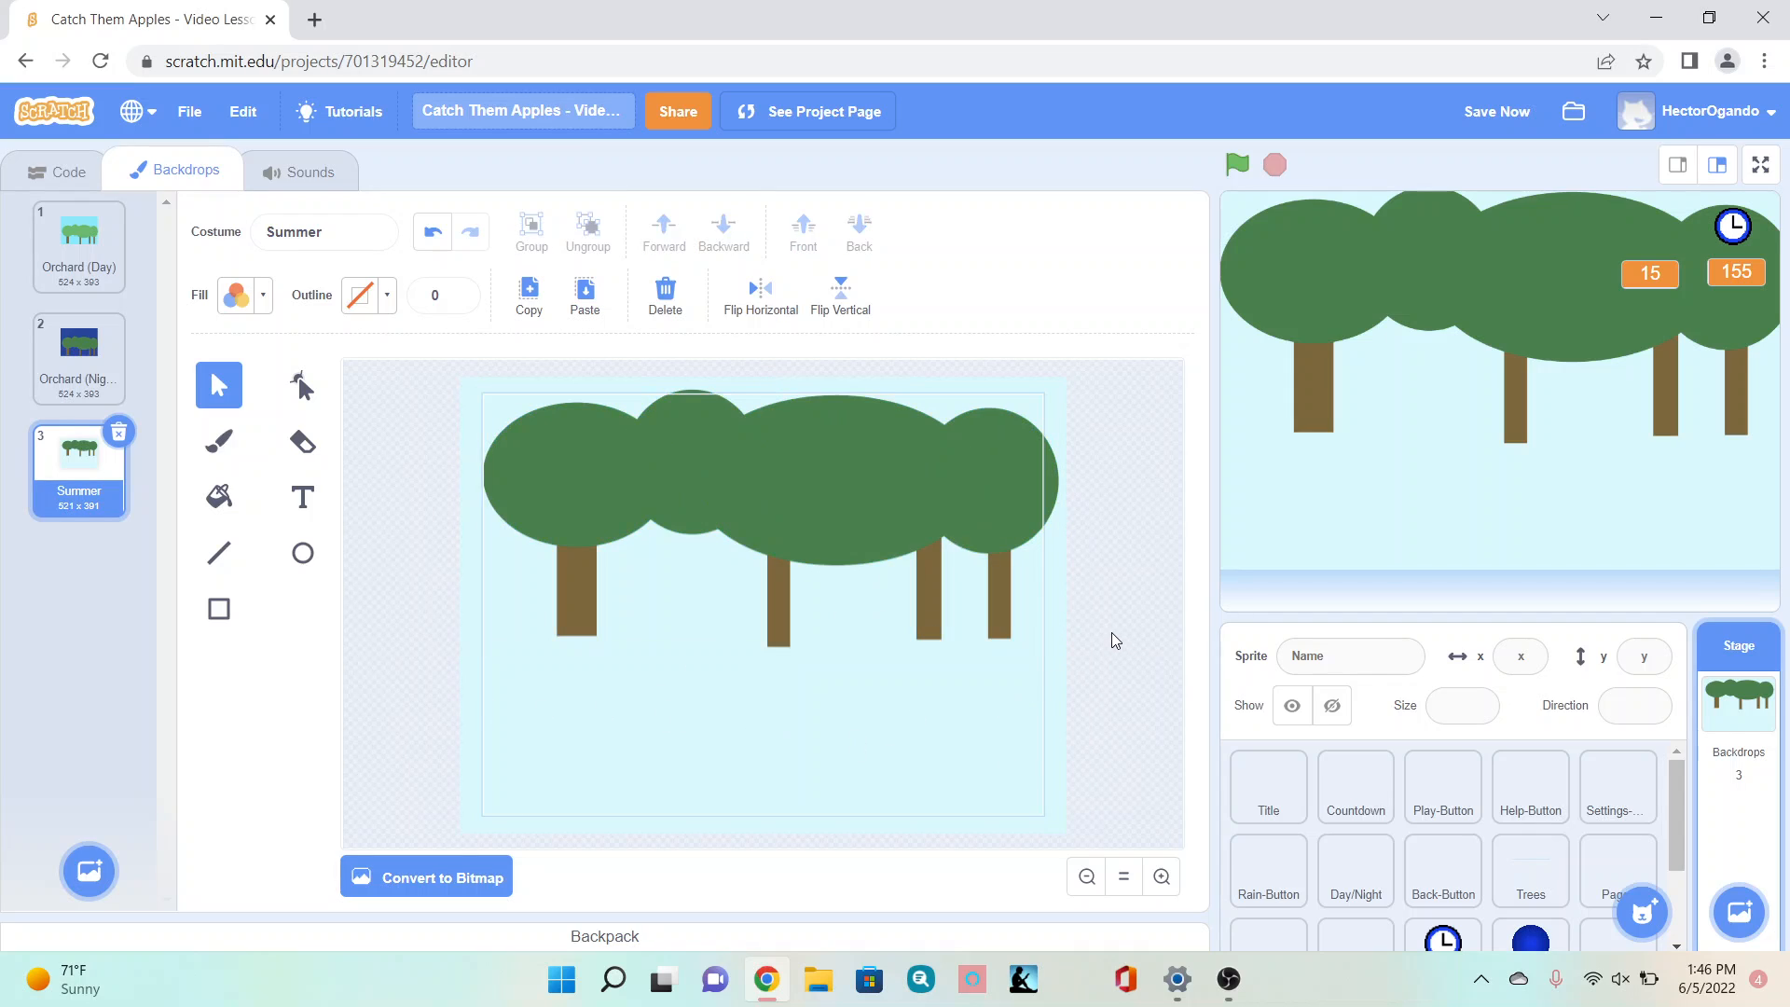